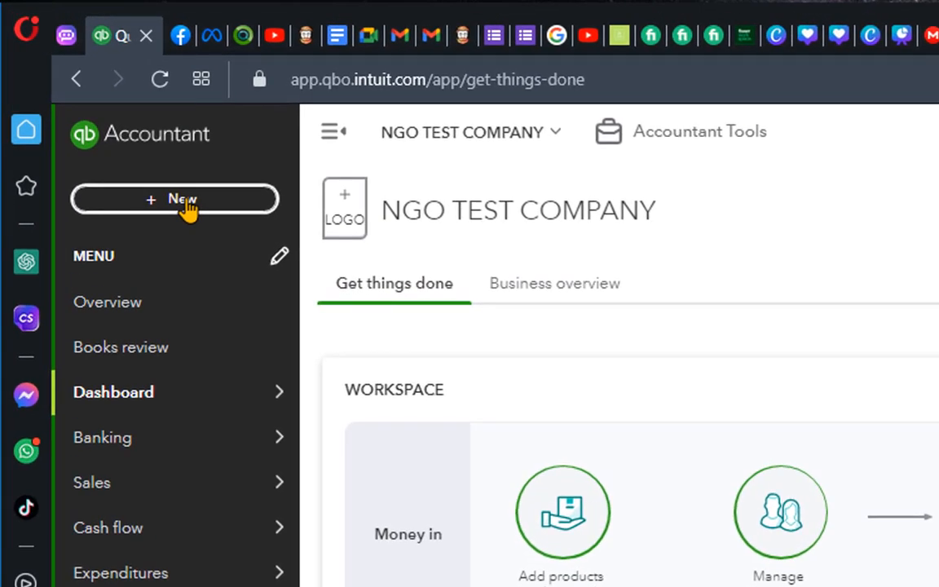
# Open the Estimates page in the Sales section of the NGO TEST COMPANY books
pyautogui.click(187, 208)
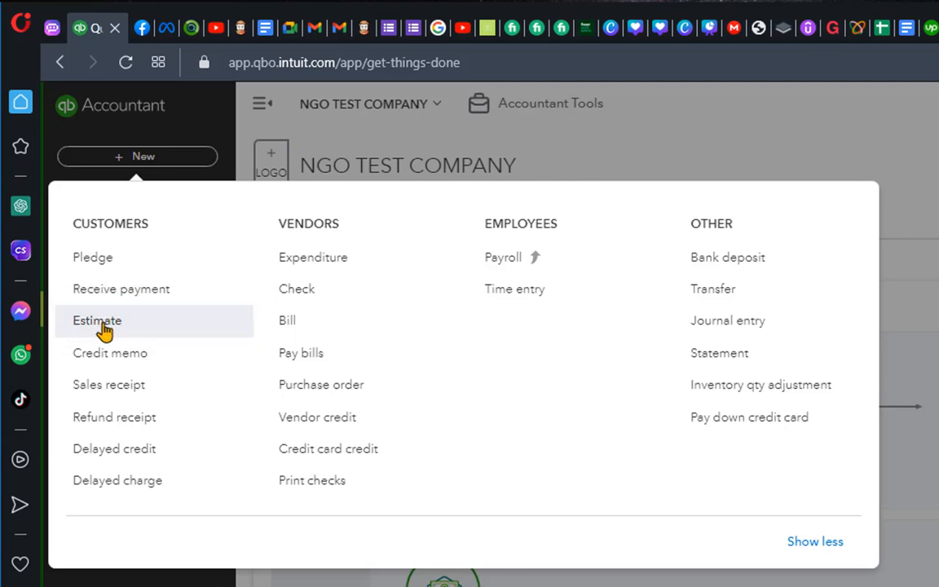
pyautogui.click(618, 153)
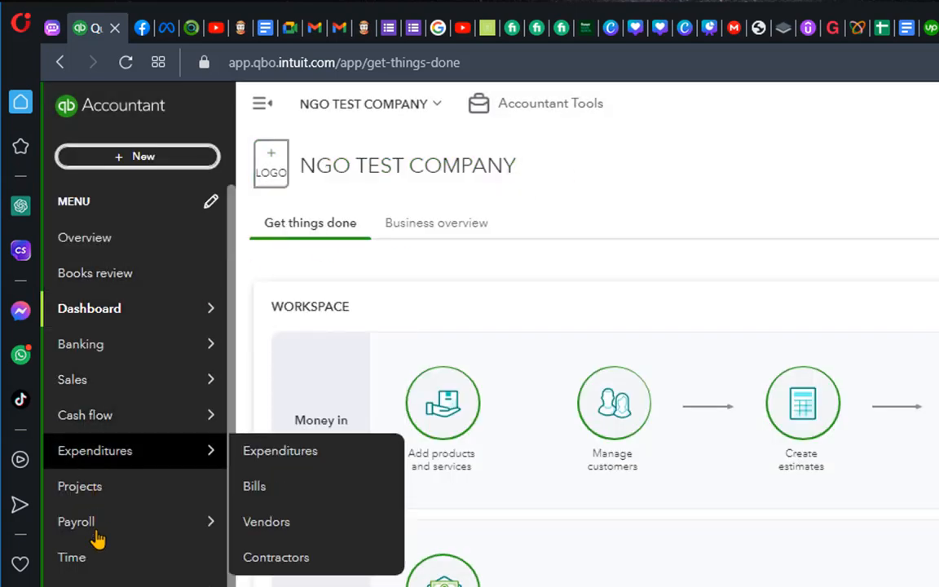
pyautogui.moveTo(130, 388)
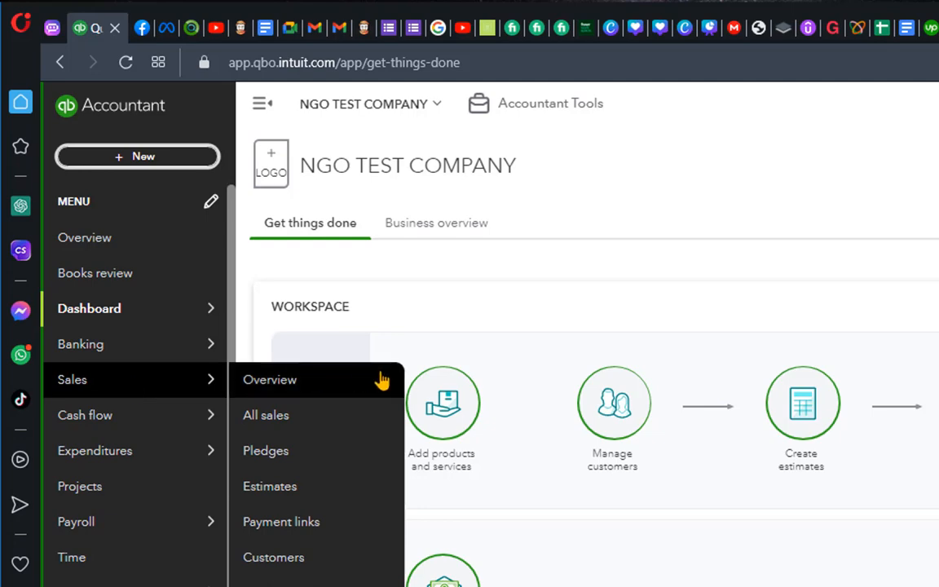
pyautogui.click(269, 488)
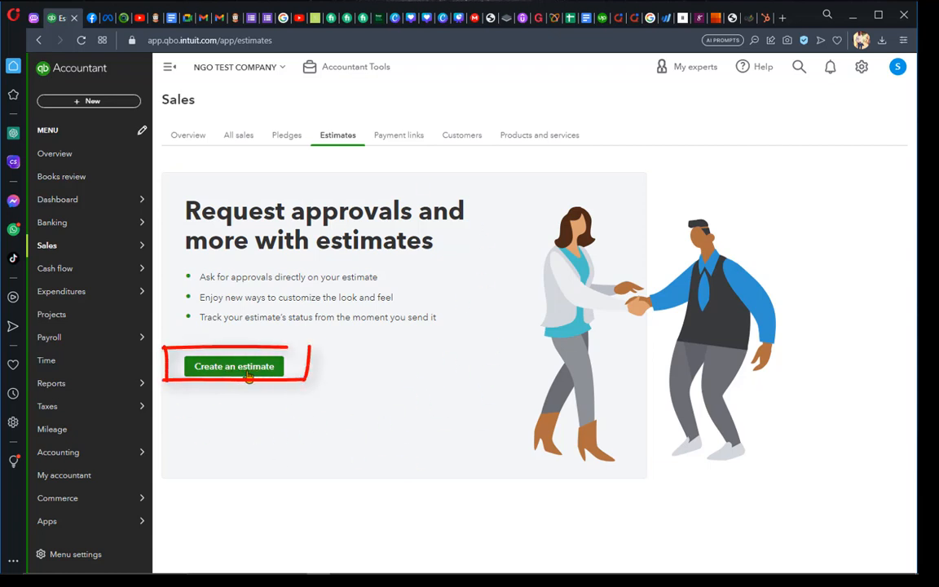
# Start a new estimate and choose the existing customer listed below the "2022 donation" sub-customer
pyautogui.click(102, 103)
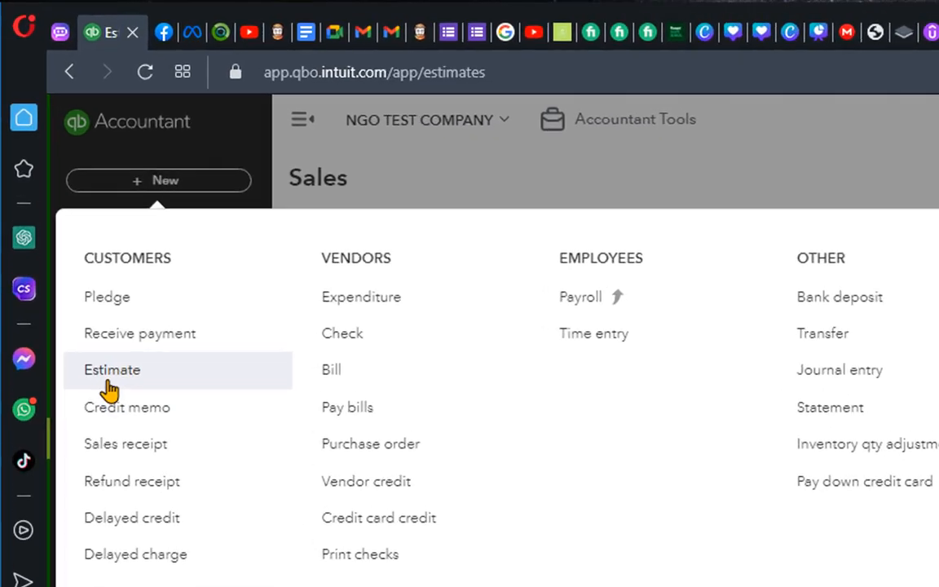
pyautogui.click(62, 207)
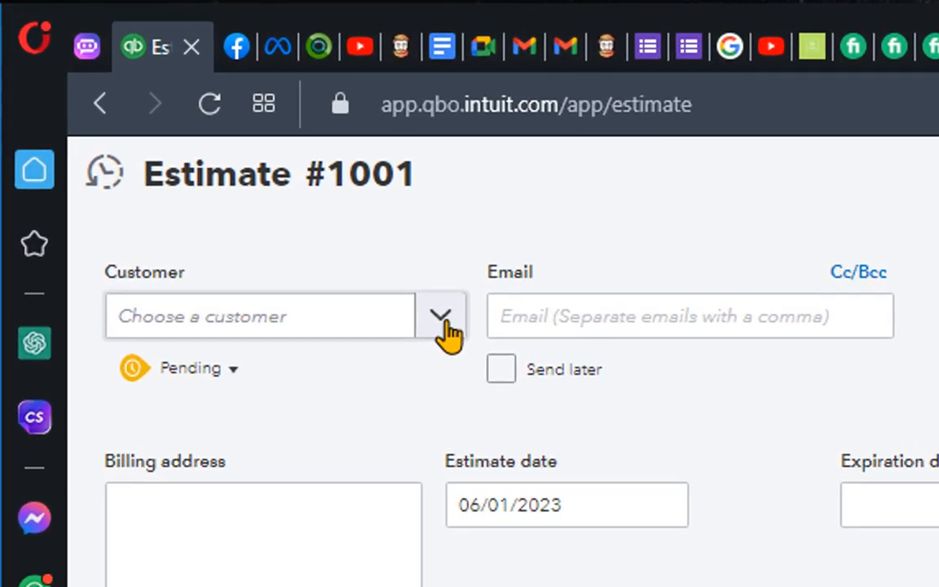
pyautogui.click(440, 318)
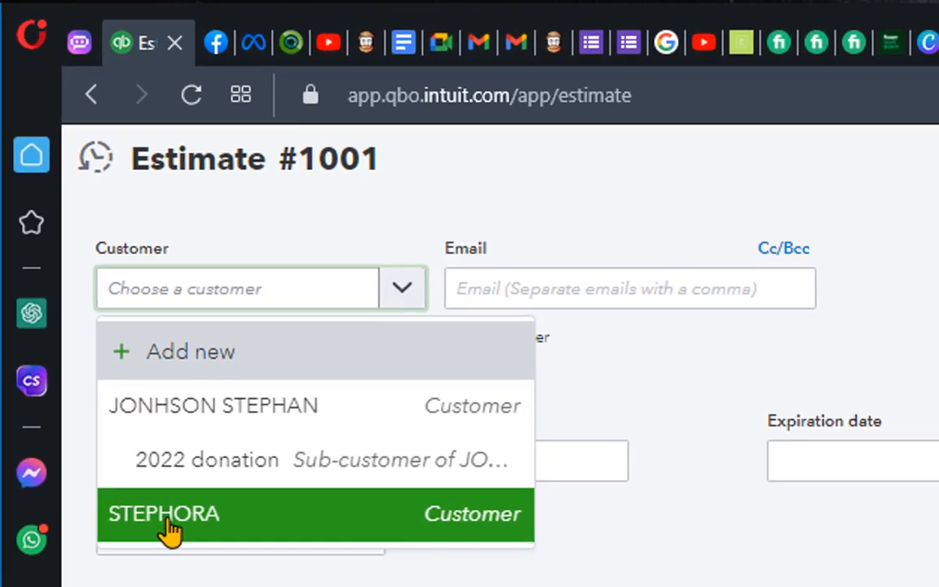
pyautogui.click(165, 567)
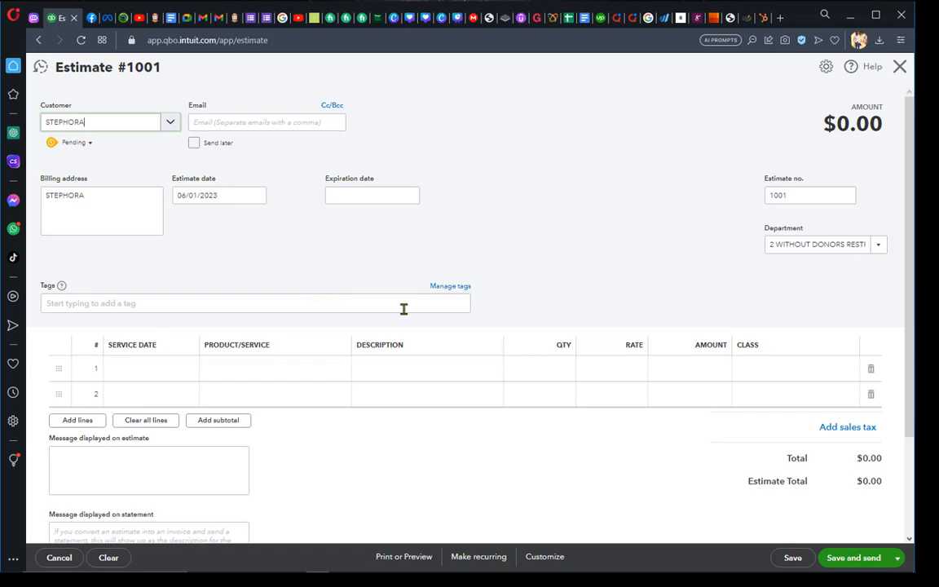
# Examine the available estimate status options for the new estimate, leaving the status as Pending
pyautogui.click(90, 143)
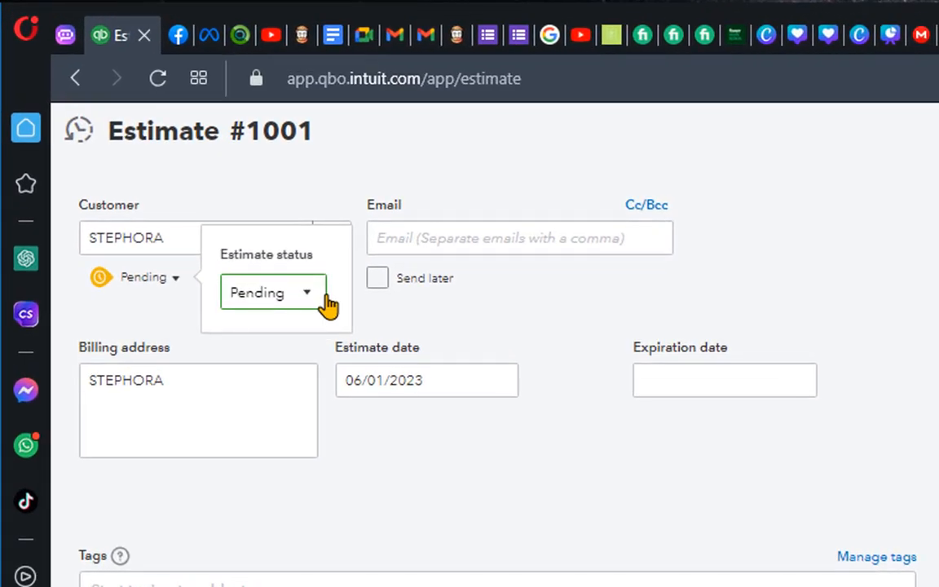
pyautogui.click(262, 248)
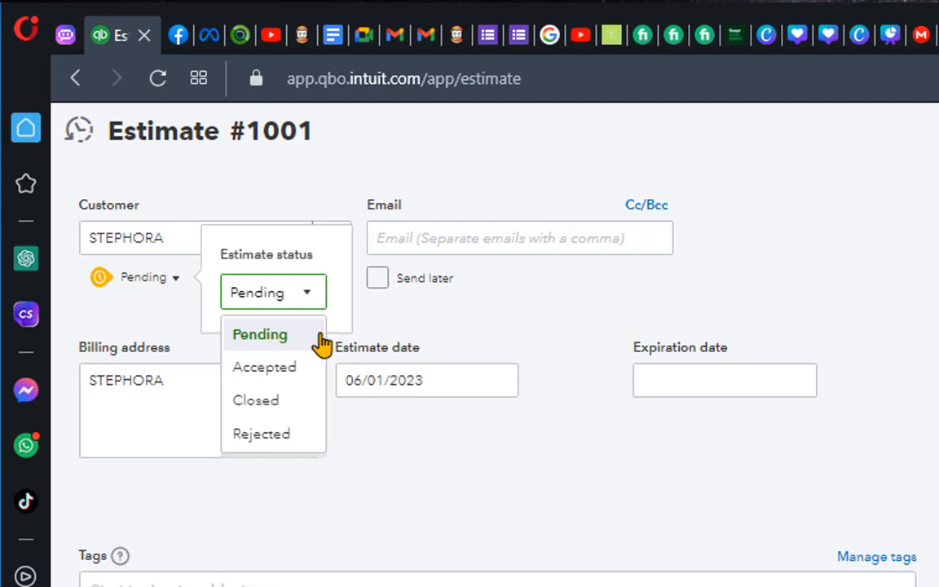
pyautogui.click(460, 312)
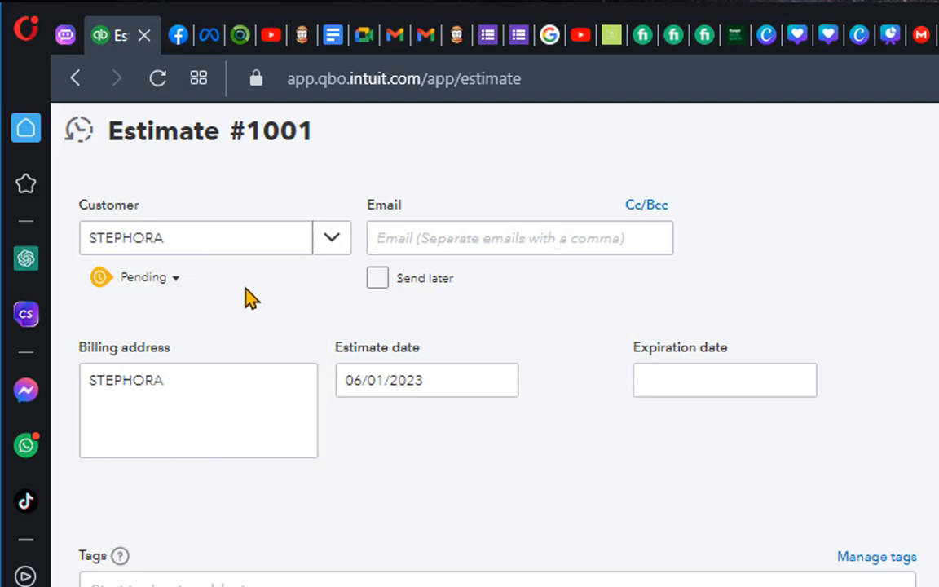
pyautogui.click(174, 279)
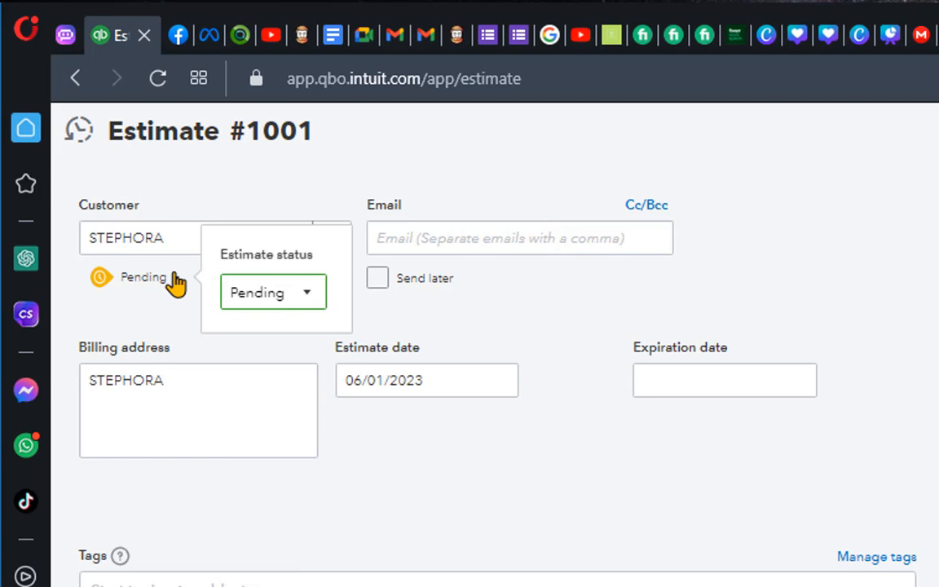
pyautogui.click(306, 295)
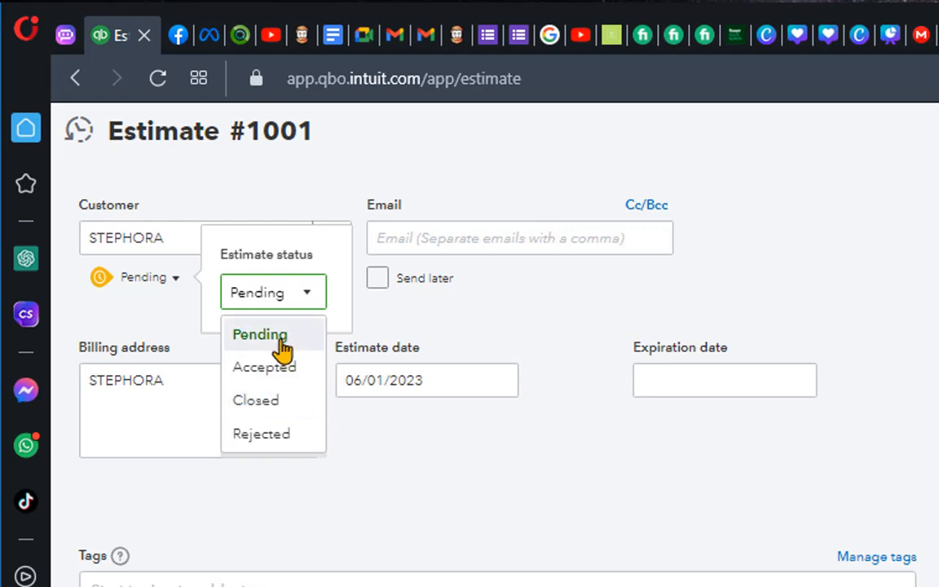
pyautogui.click(219, 316)
pyautogui.click(534, 307)
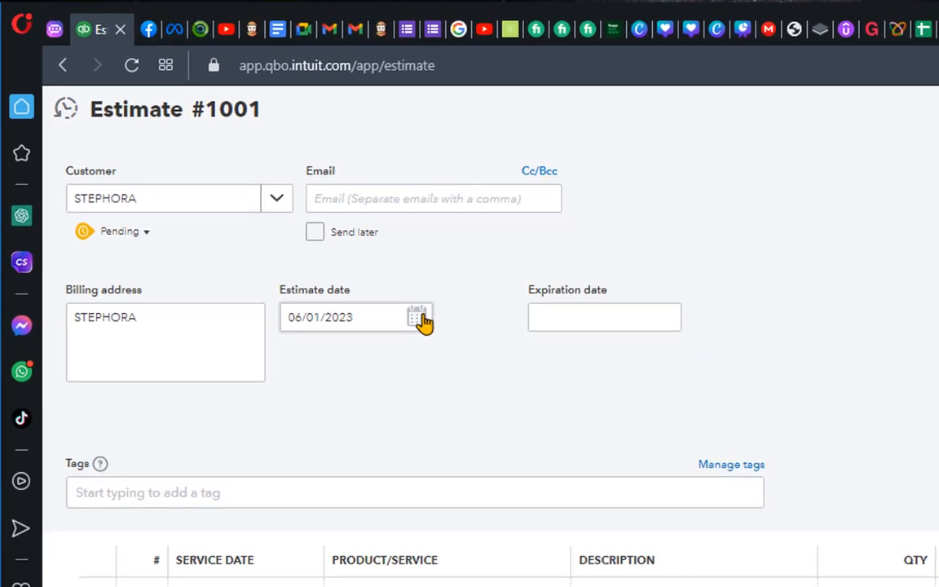
# Set the estimate date to 06/01/2023 and the department to 2 WITHOUT DONORS RESTRICTION
pyautogui.click(497, 379)
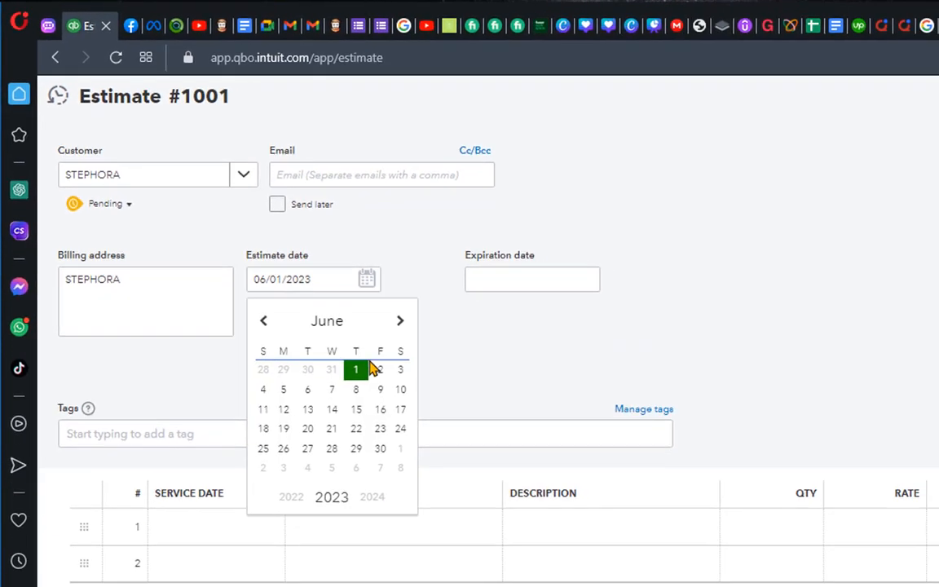
pyautogui.click(357, 373)
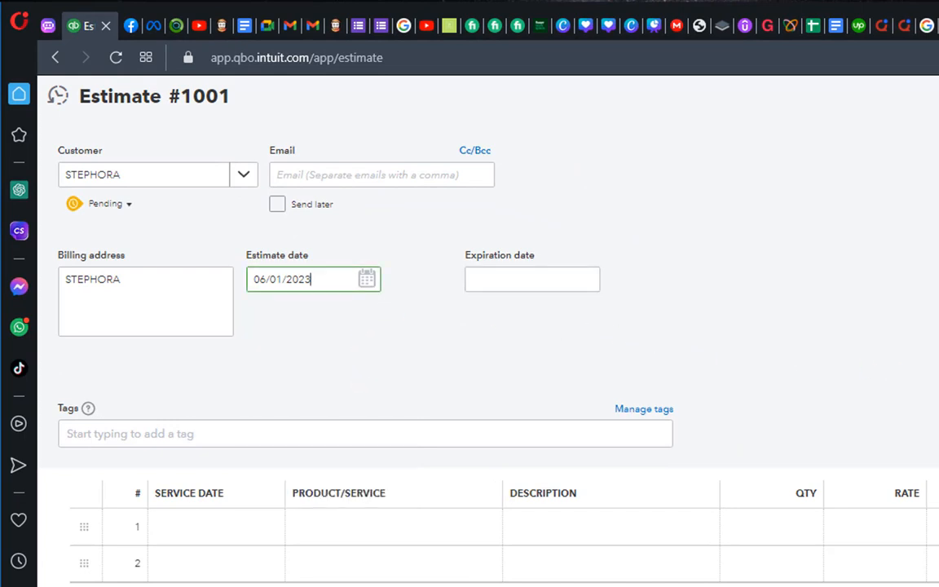
pyautogui.doubleClick(932, 234)
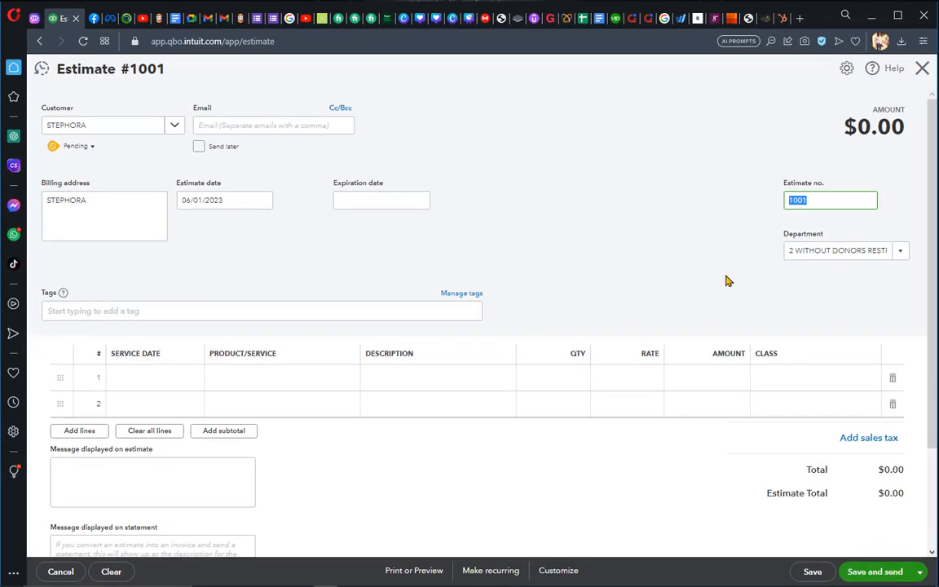
pyautogui.click(901, 251)
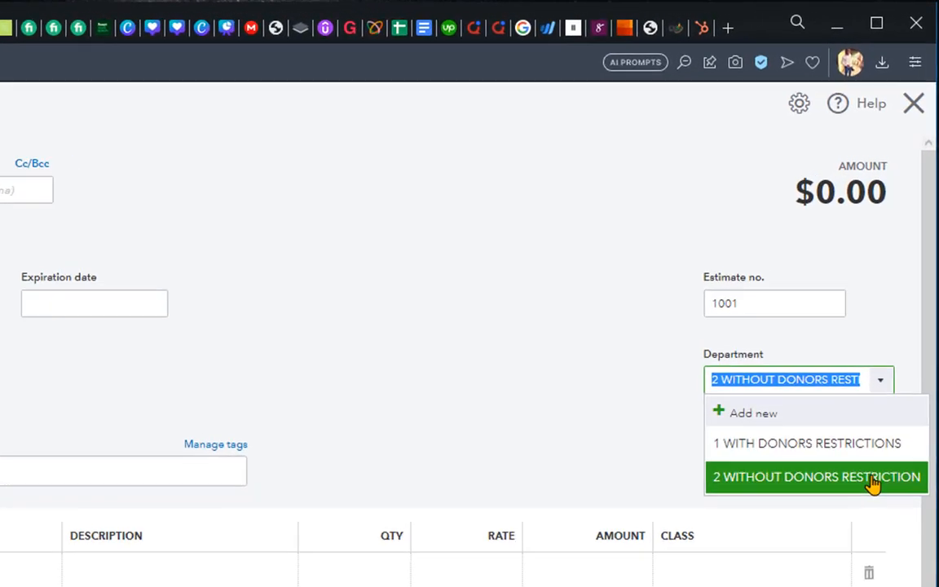
pyautogui.click(779, 505)
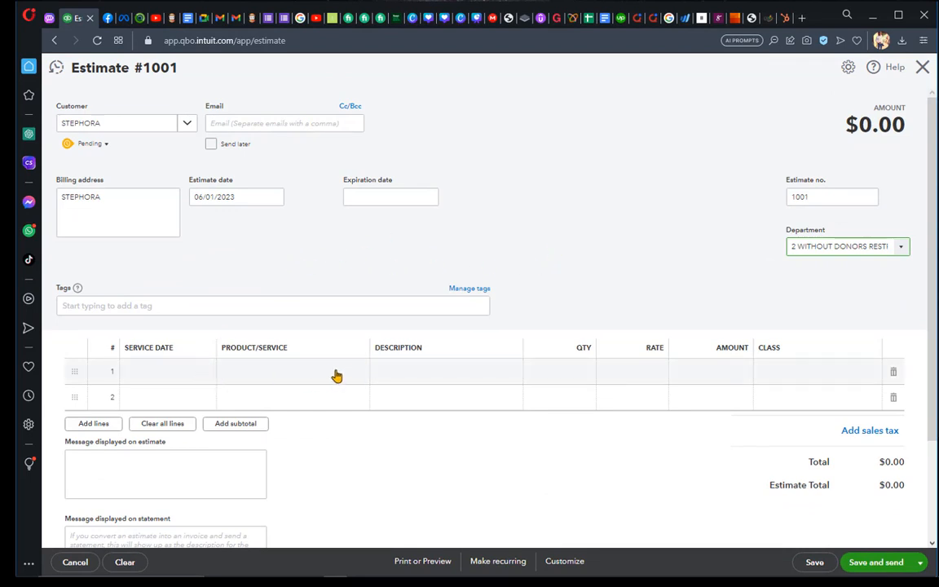
# Add BOOKS LIBARY as the product/service on the first line of the estimate
pyautogui.scroll(-2, 336, 375)
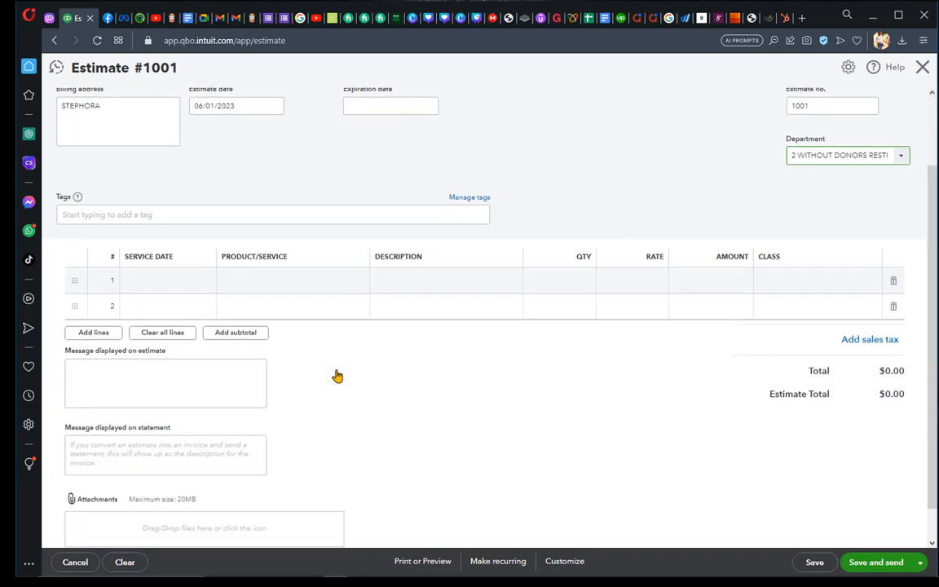
pyautogui.scroll(2, 334, 375)
pyautogui.click(311, 375)
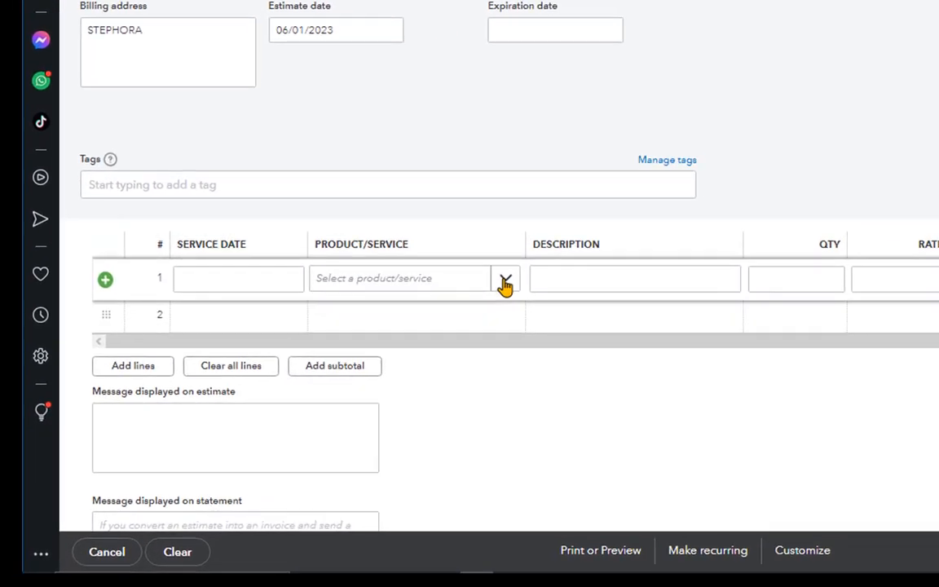
pyautogui.click(356, 372)
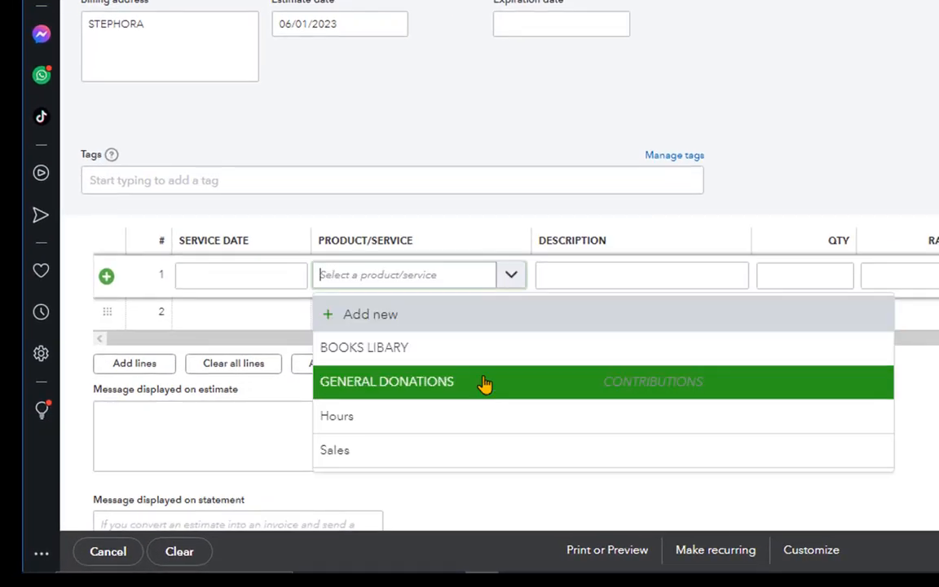
pyautogui.click(403, 361)
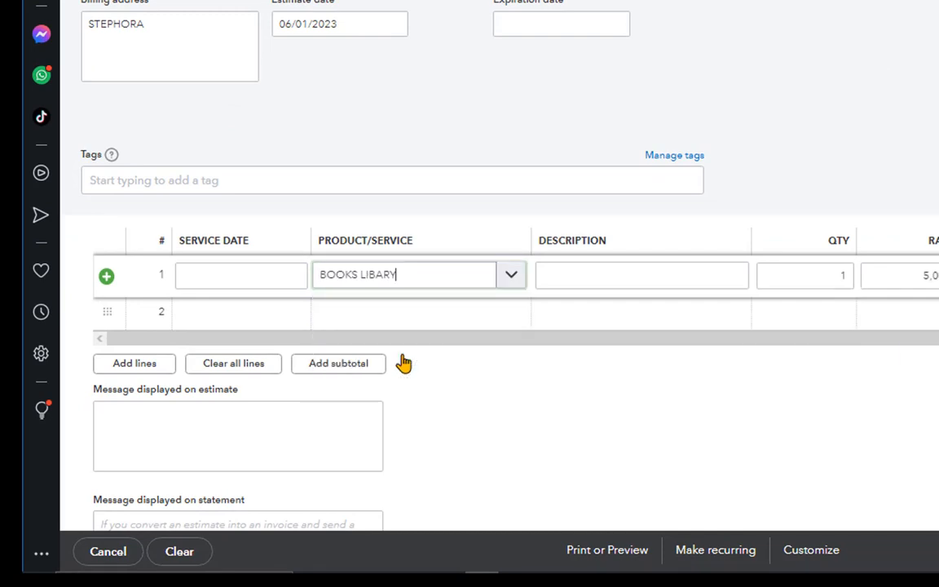
# View the product/service choices for the second line without selecting one
pyautogui.click(499, 316)
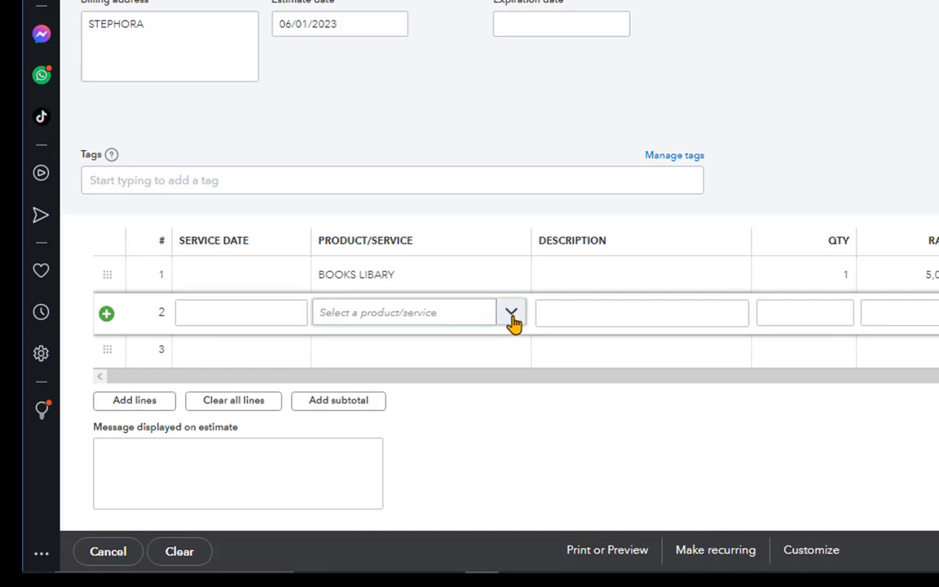
pyautogui.click(511, 316)
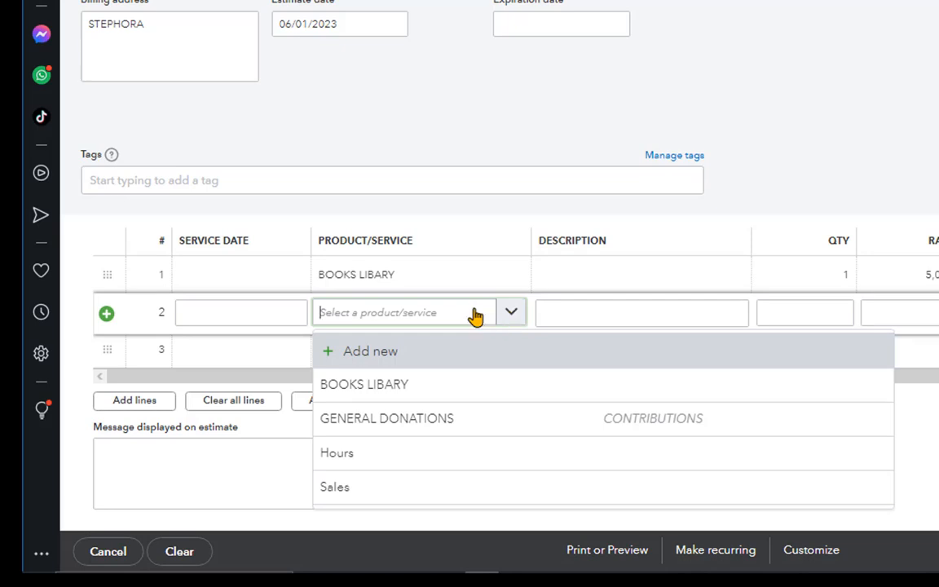
pyautogui.click(819, 128)
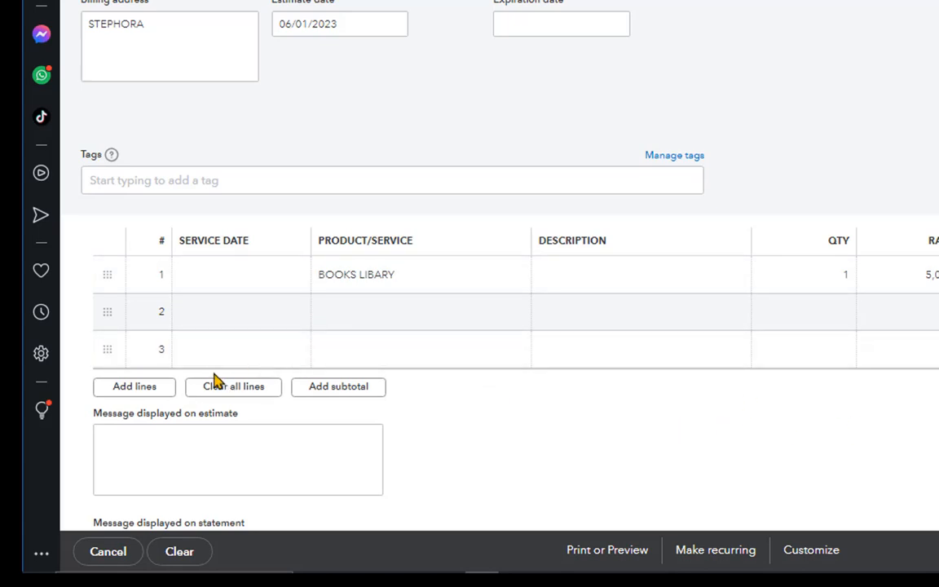
pyautogui.click(139, 391)
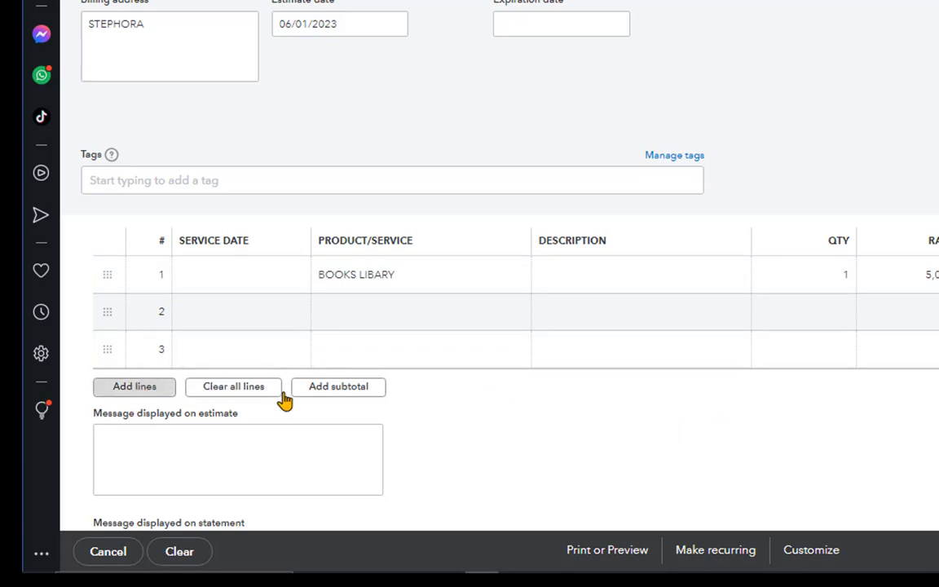
# Set the quantity of the BOOKS LIBARY line to 4
pyautogui.click(846, 275)
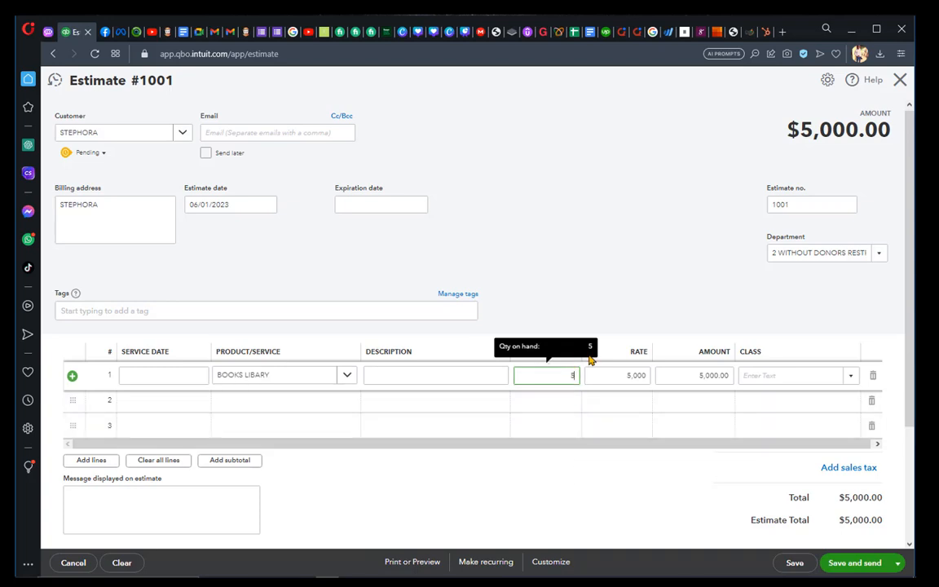
pyautogui.click(656, 471)
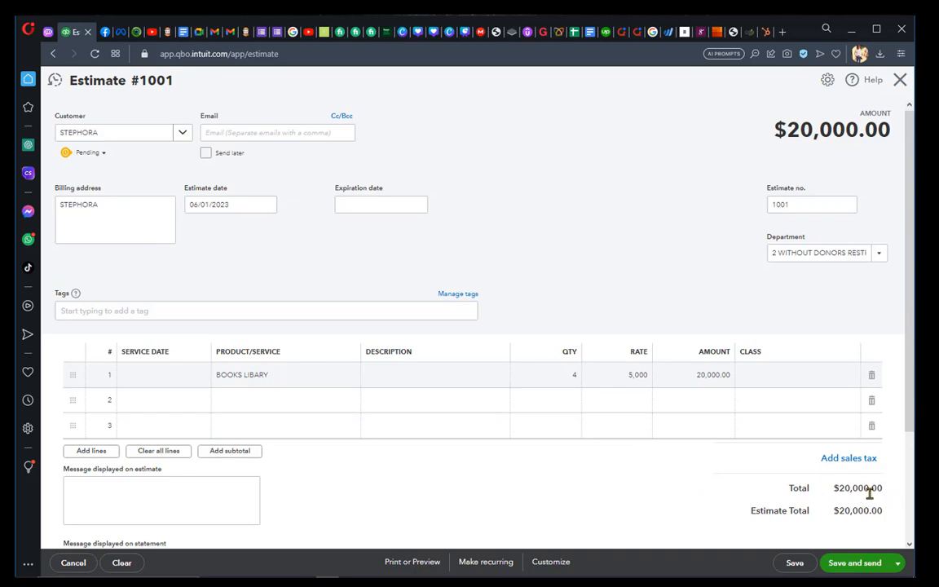
# Review the estimate's message, statement and attachment fields without entering anything
pyautogui.scroll(-2, 272, 456)
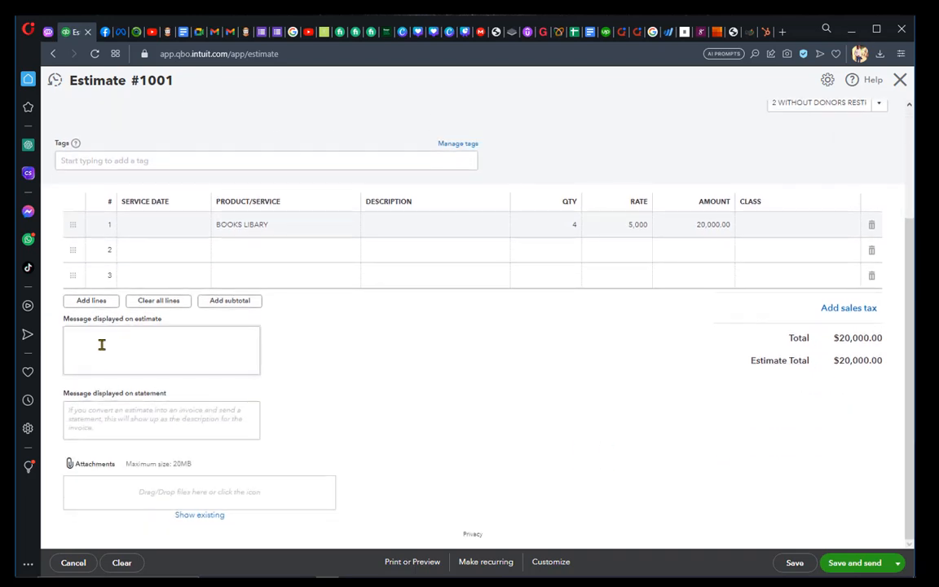
pyautogui.click(102, 340)
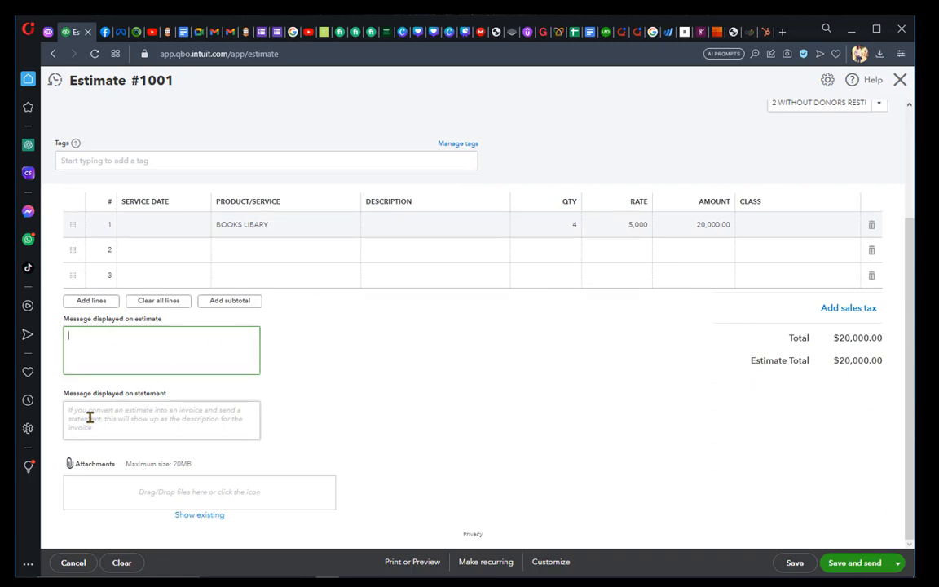
pyautogui.click(124, 417)
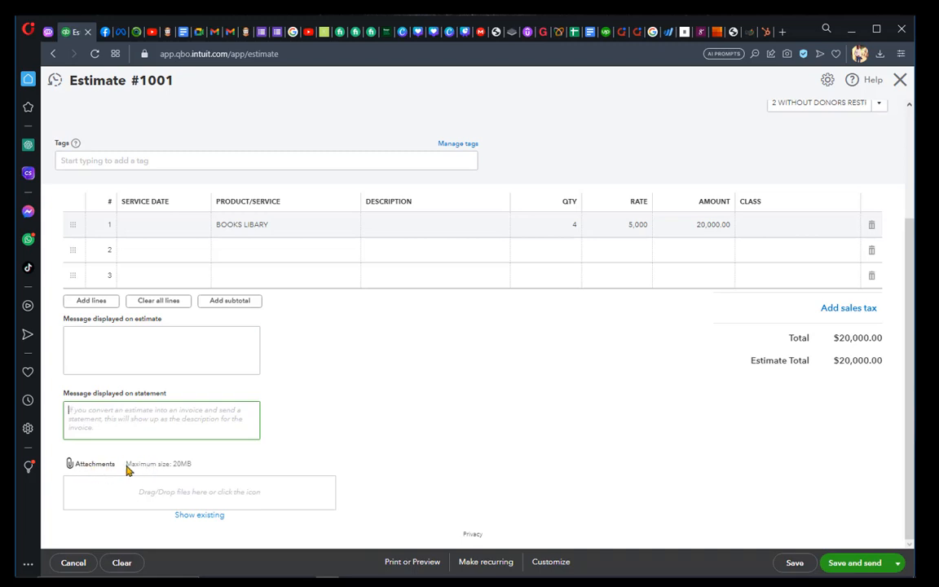
pyautogui.scroll(3, 135, 408)
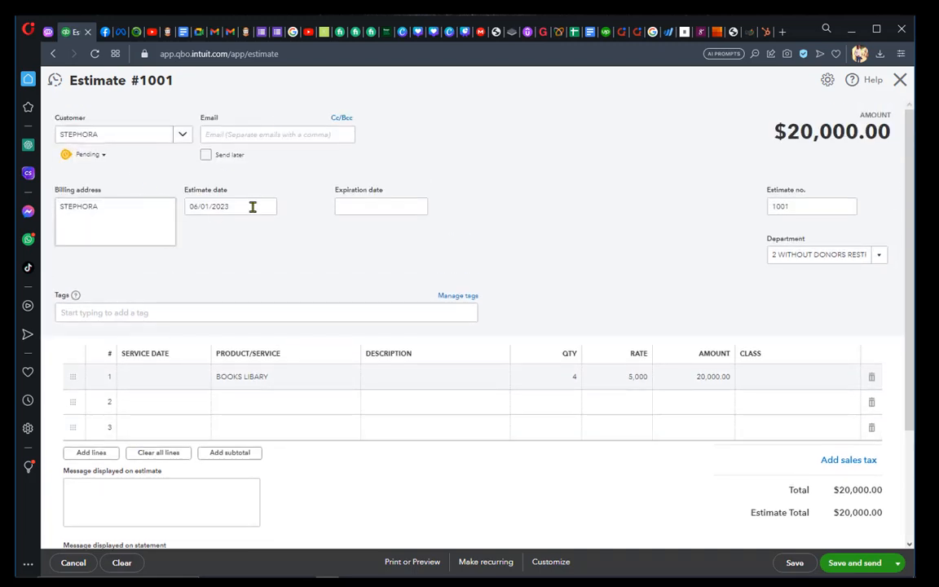
pyautogui.scroll(-3, 176, 501)
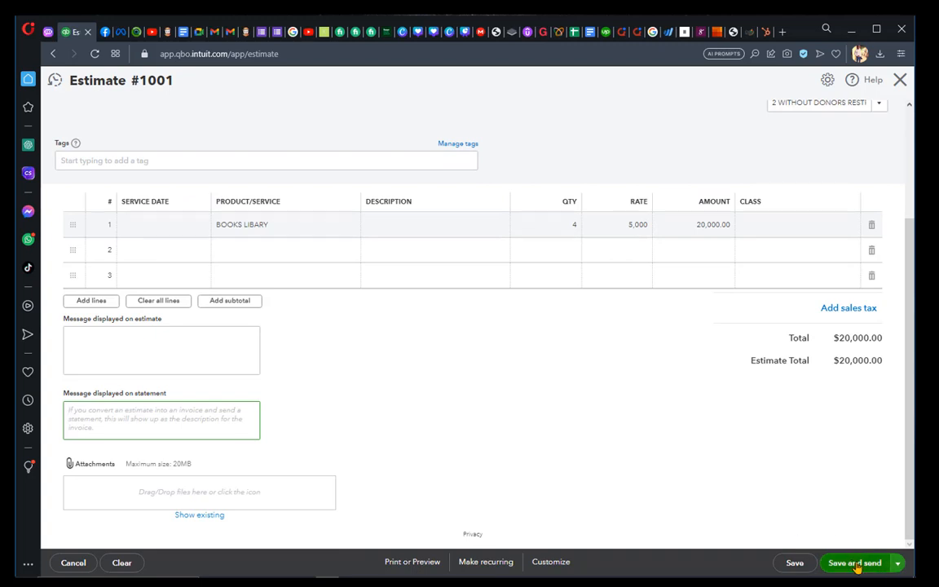
# Try to save and close the estimate without a class on its line
pyautogui.click(899, 565)
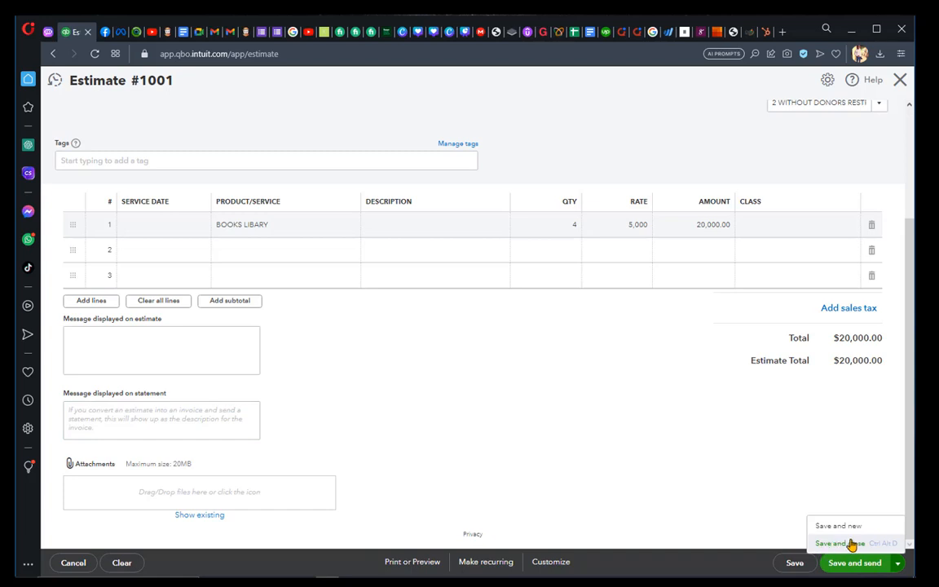
pyautogui.click(842, 543)
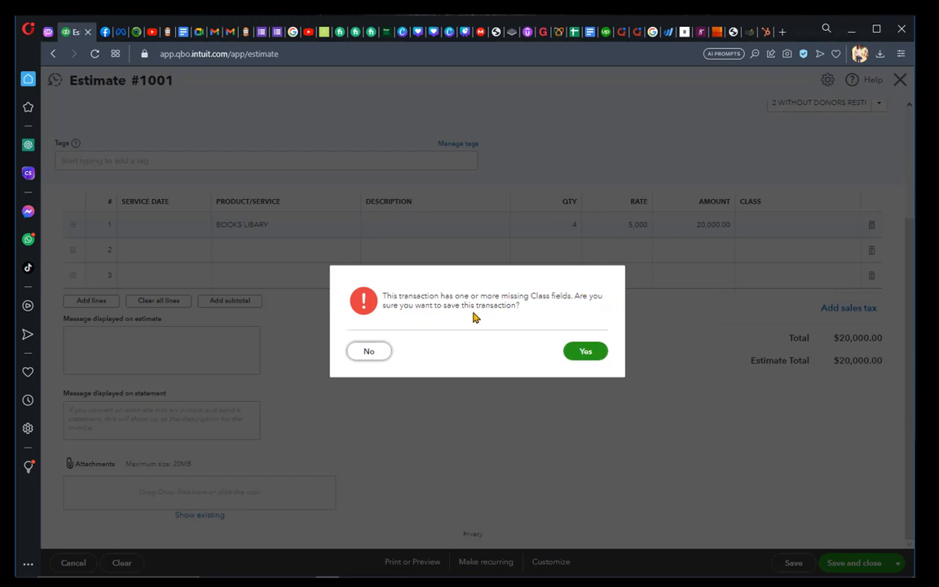
pyautogui.click(377, 351)
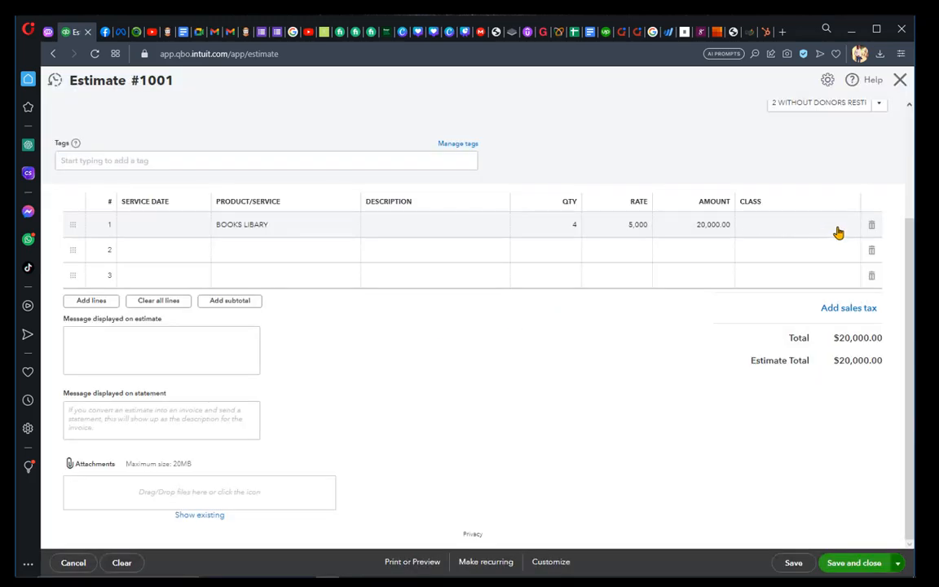
# Set the class of the BOOKS LIBARY line to 2 PROGAM and save and close the estimate
pyautogui.scroll(1, 838, 233)
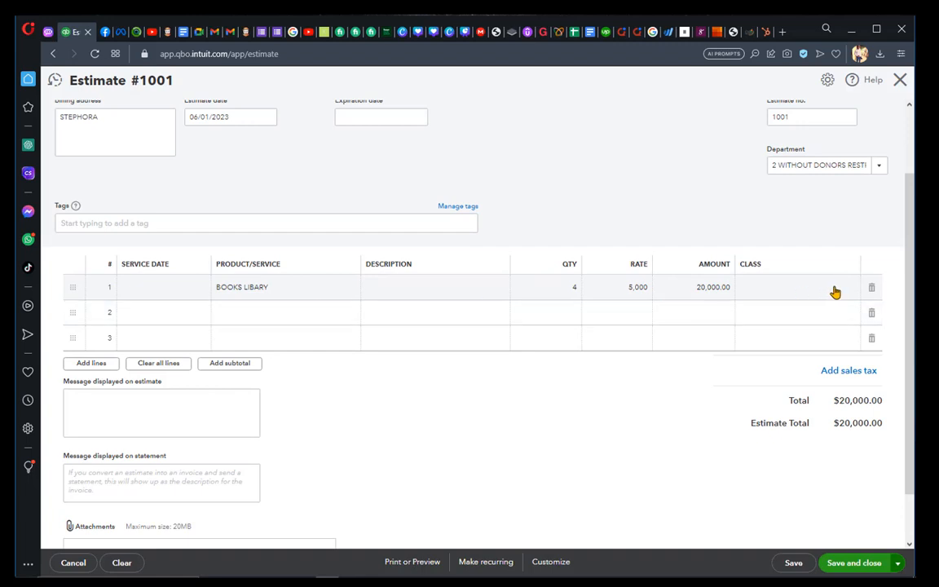
pyautogui.scroll(1, 836, 292)
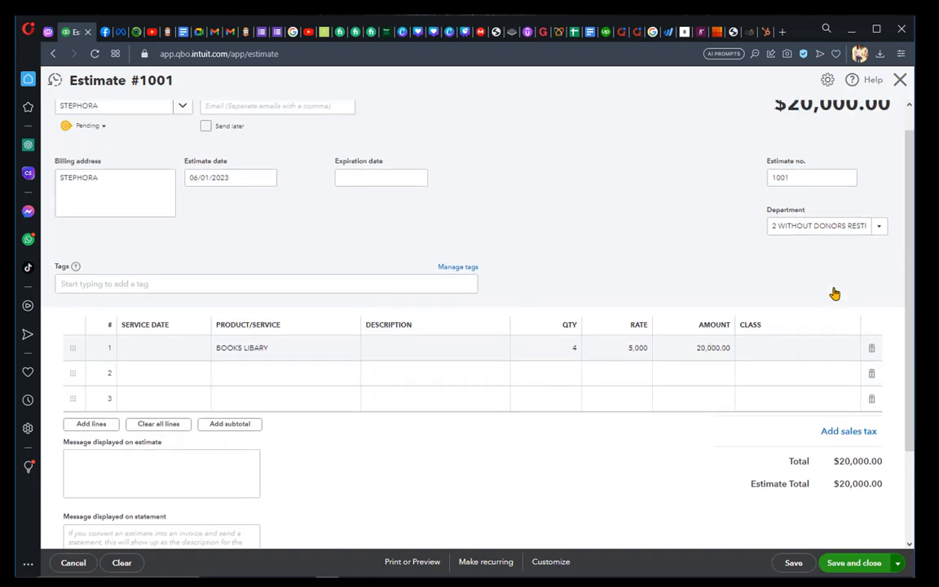
pyautogui.click(851, 356)
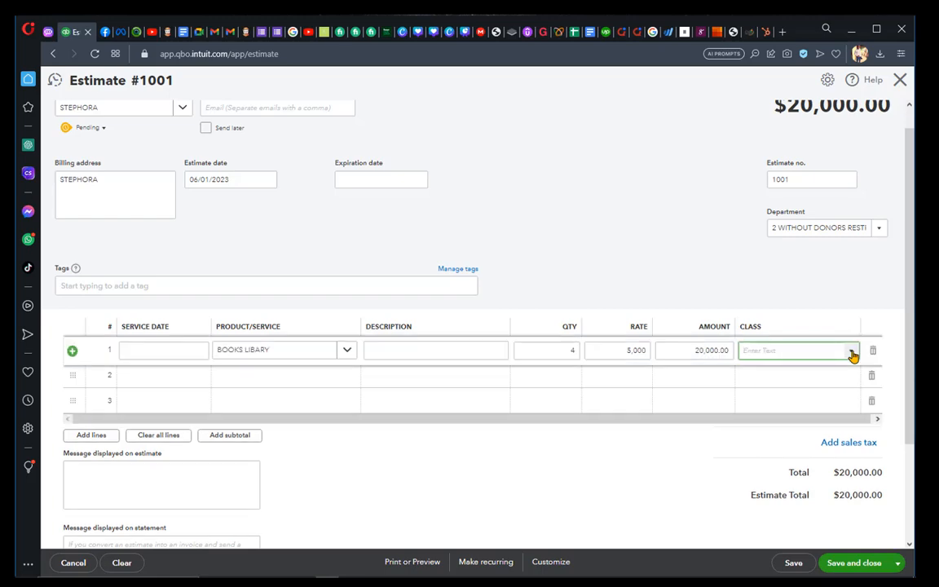
pyautogui.click(852, 356)
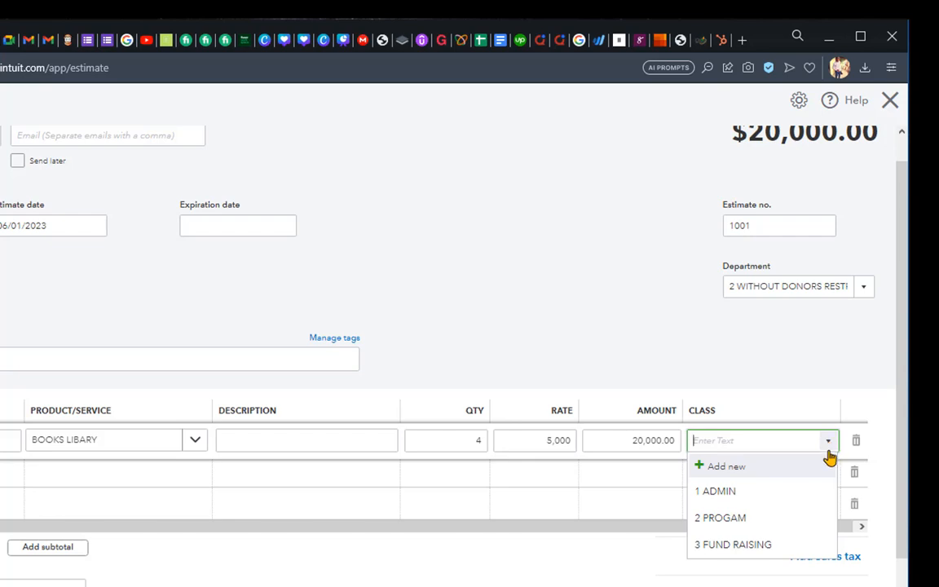
pyautogui.click(728, 519)
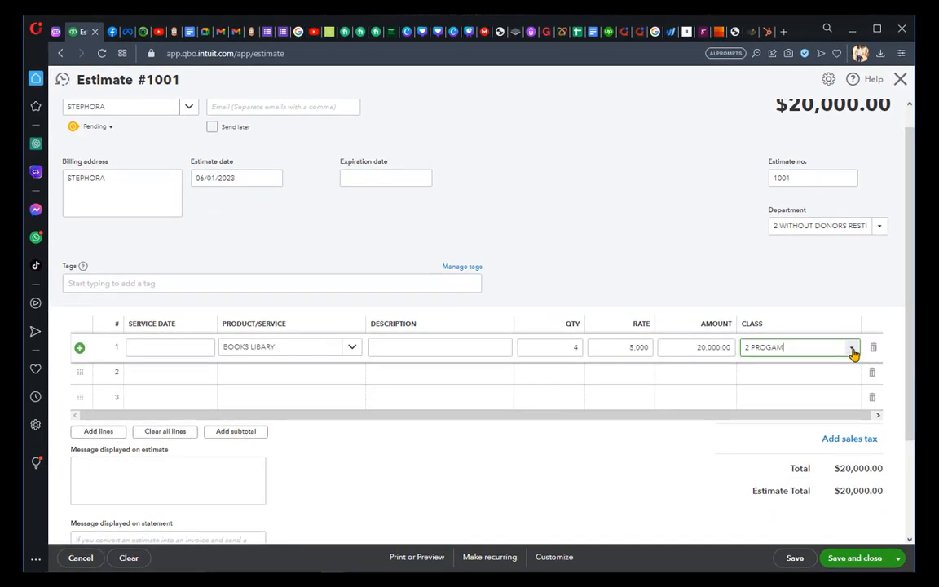
pyautogui.click(852, 350)
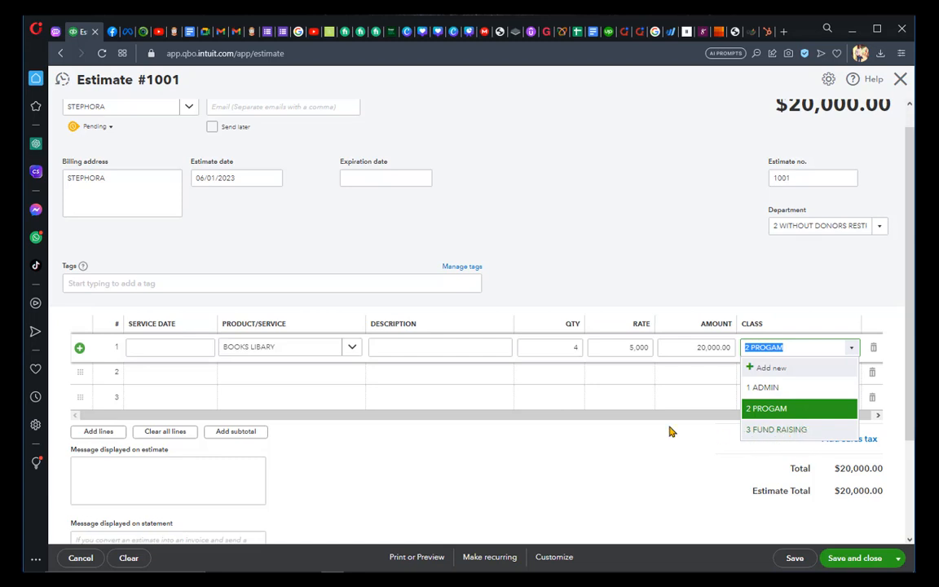
pyautogui.click(567, 435)
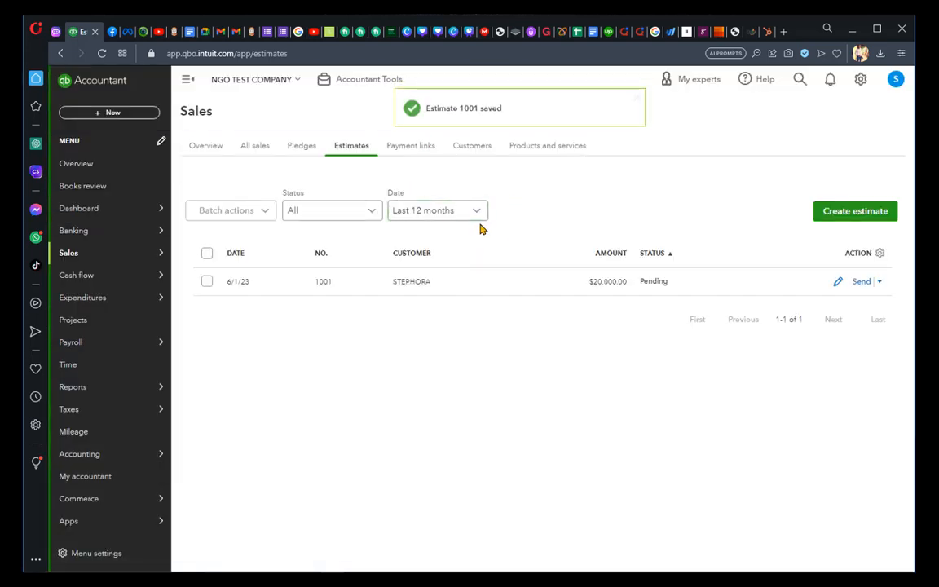
# View the sales estimates list and the transaction types available for creation
pyautogui.moveTo(74, 256)
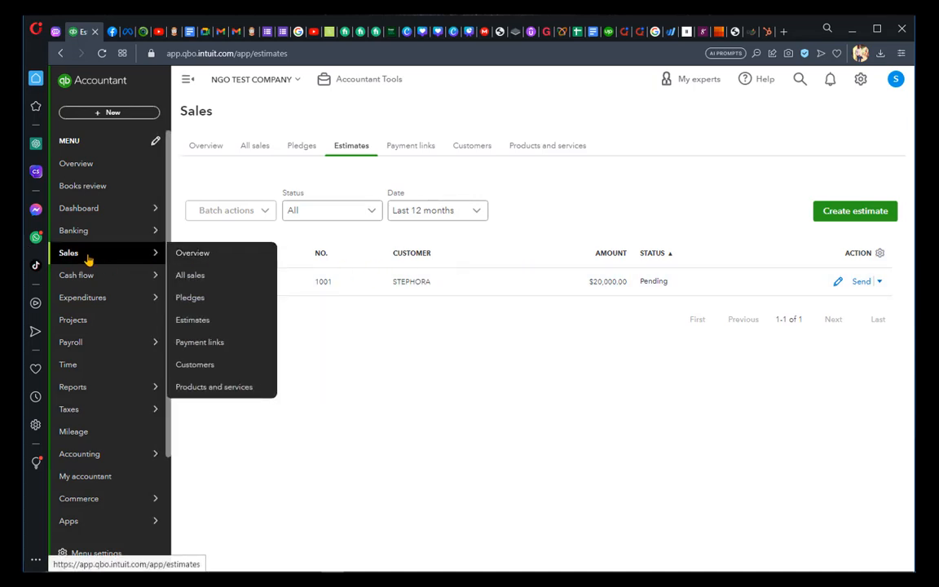
pyautogui.click(194, 319)
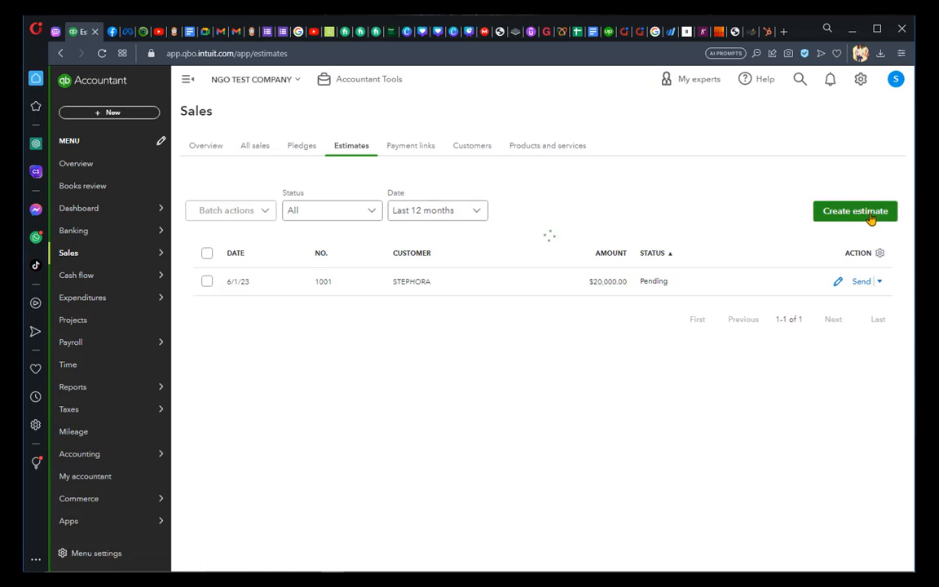
pyautogui.click(130, 114)
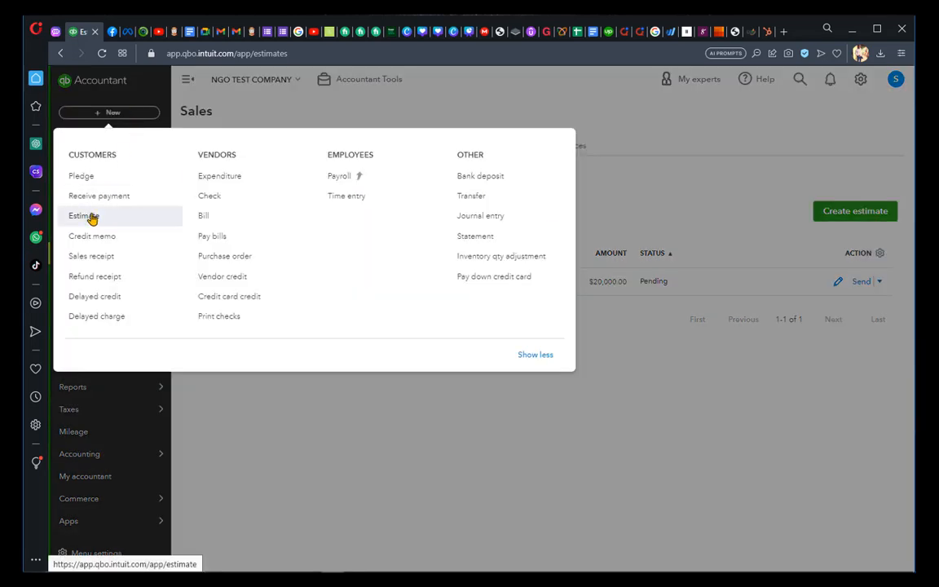
pyautogui.click(726, 184)
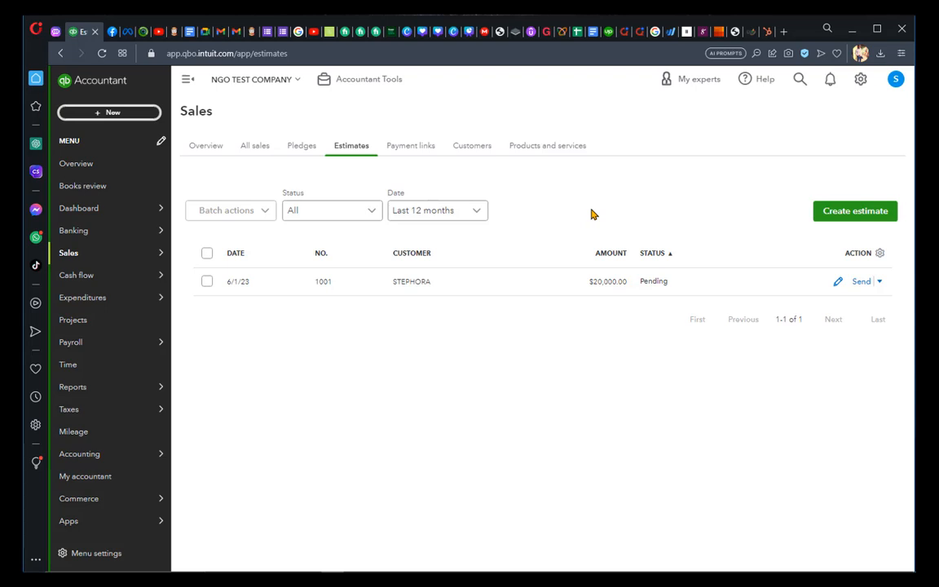
# Start a new project and name it "for students go to school"
pyautogui.click(83, 321)
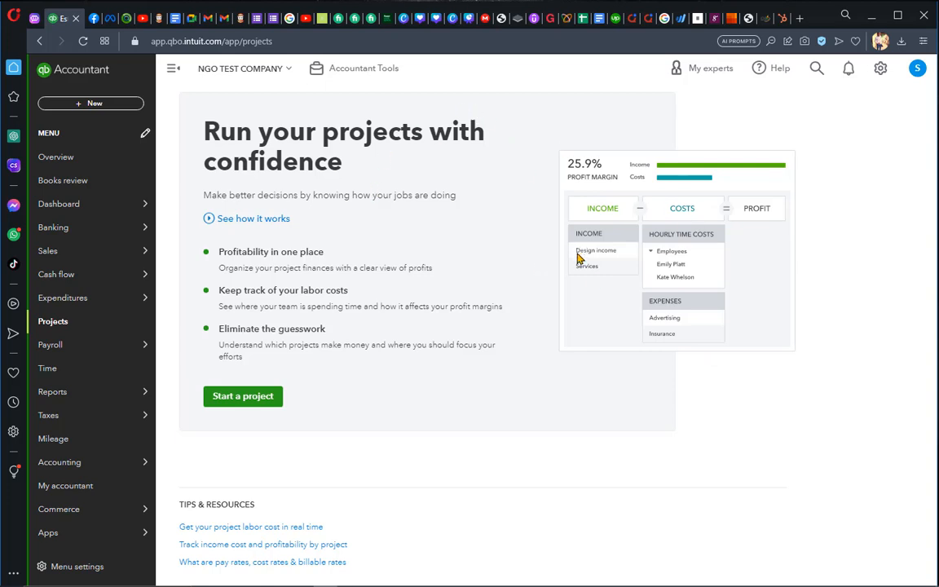
pyautogui.click(253, 401)
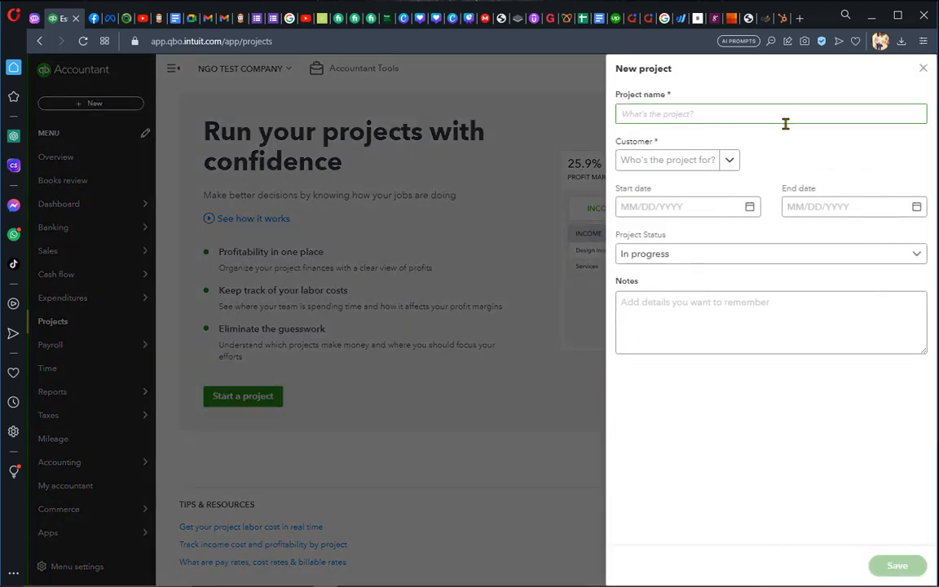
pyautogui.click(739, 117)
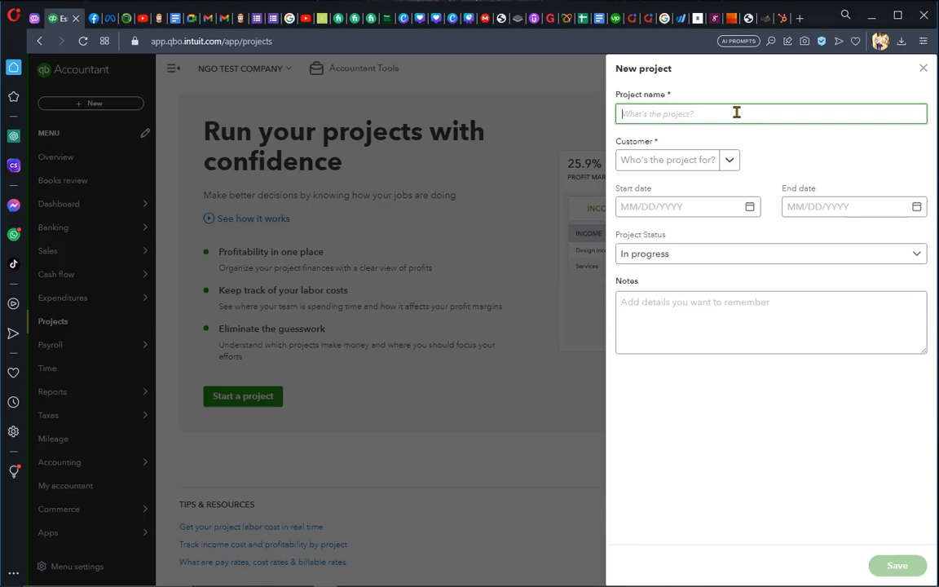
pyautogui.write('for students go to school')
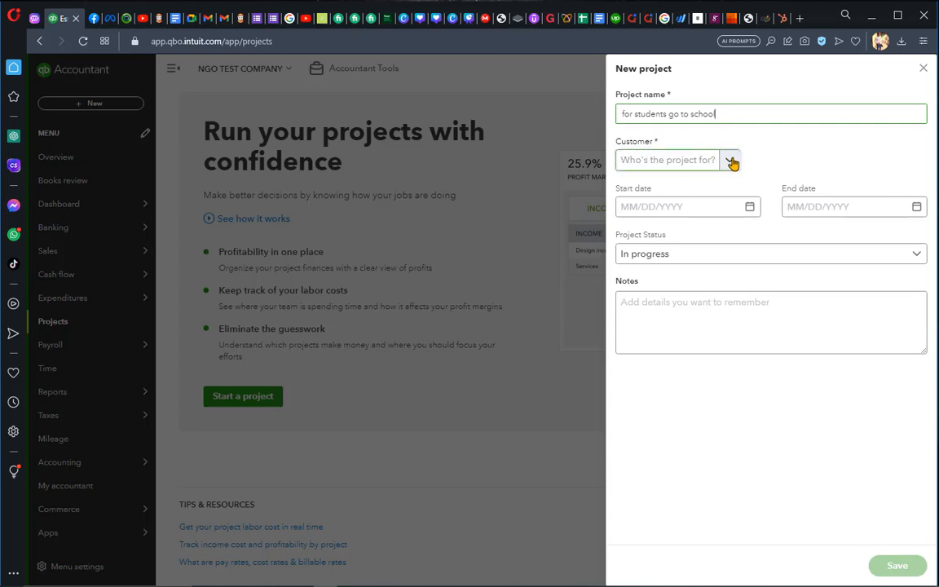
# Assign the project to the sub-customer 2022 donation
pyautogui.click(731, 162)
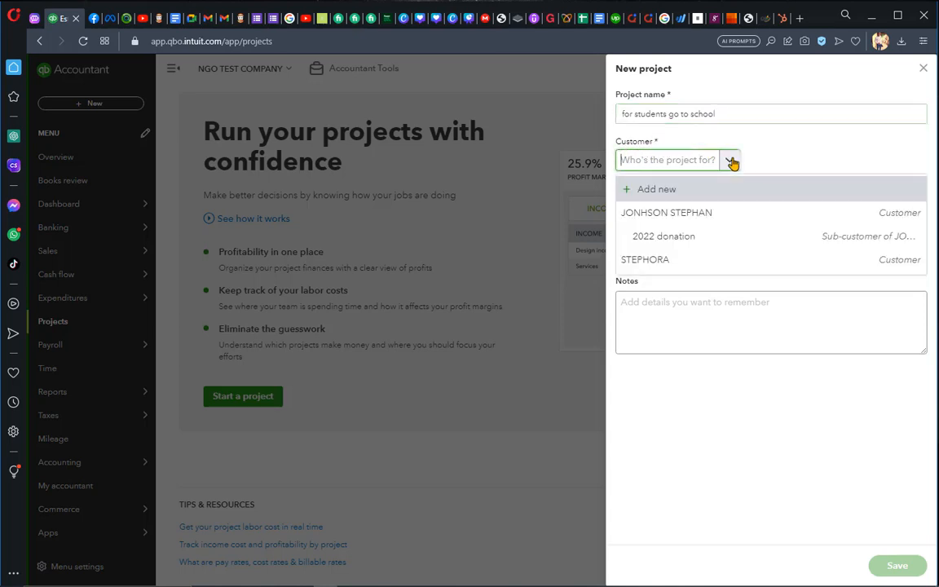
pyautogui.click(705, 245)
pyautogui.click(729, 163)
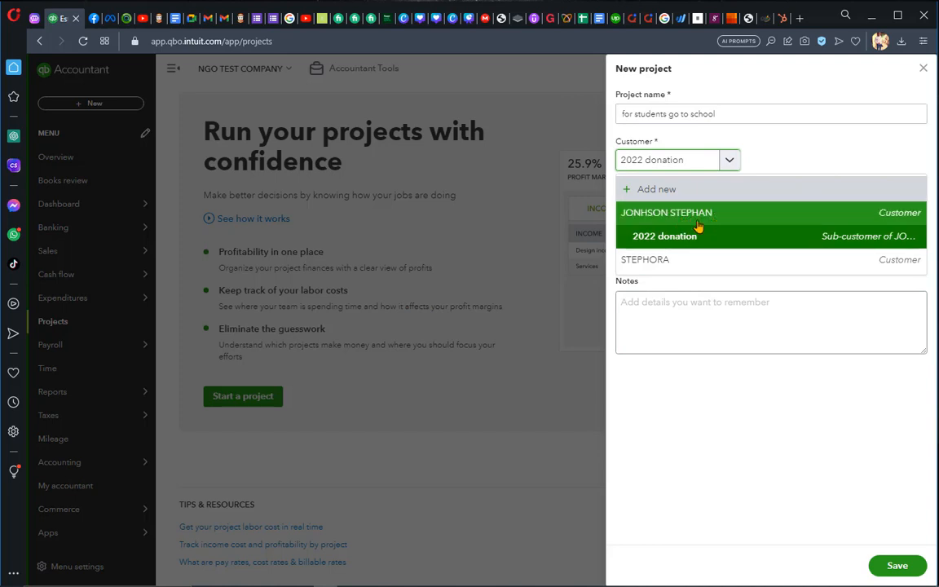
pyautogui.click(726, 244)
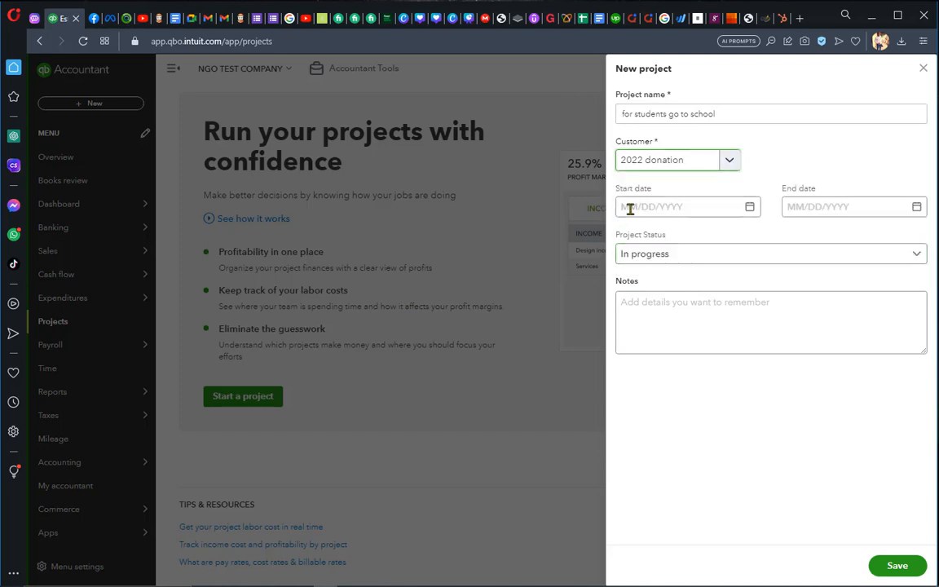
# Set the project's start date to 06/01/2023 and its end date to 06/30/2023
pyautogui.click(749, 208)
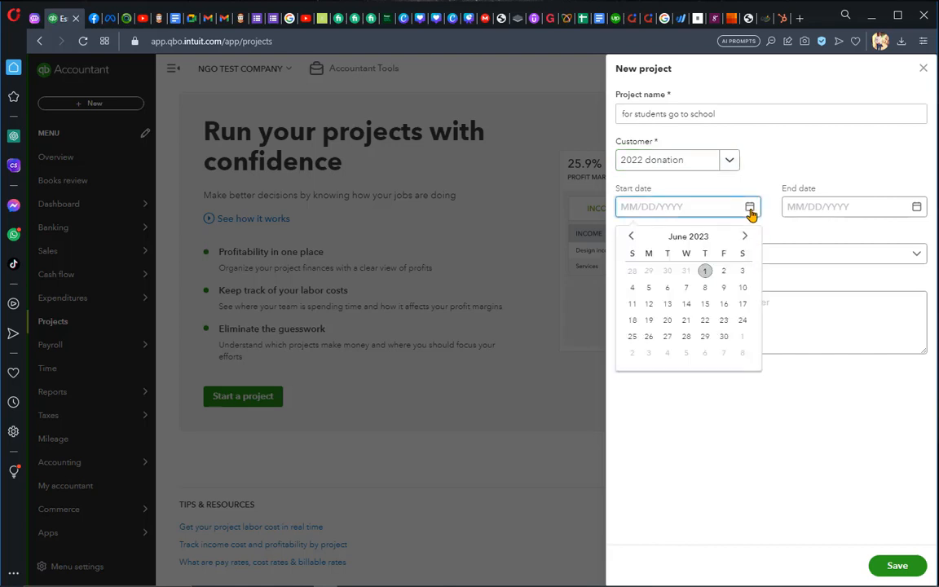
pyautogui.click(706, 273)
pyautogui.click(916, 207)
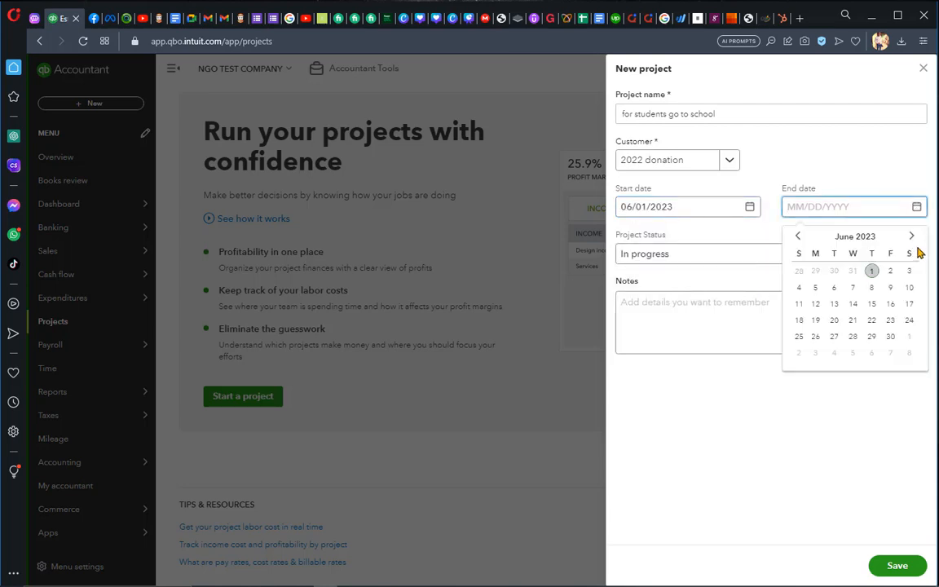
pyautogui.click(890, 337)
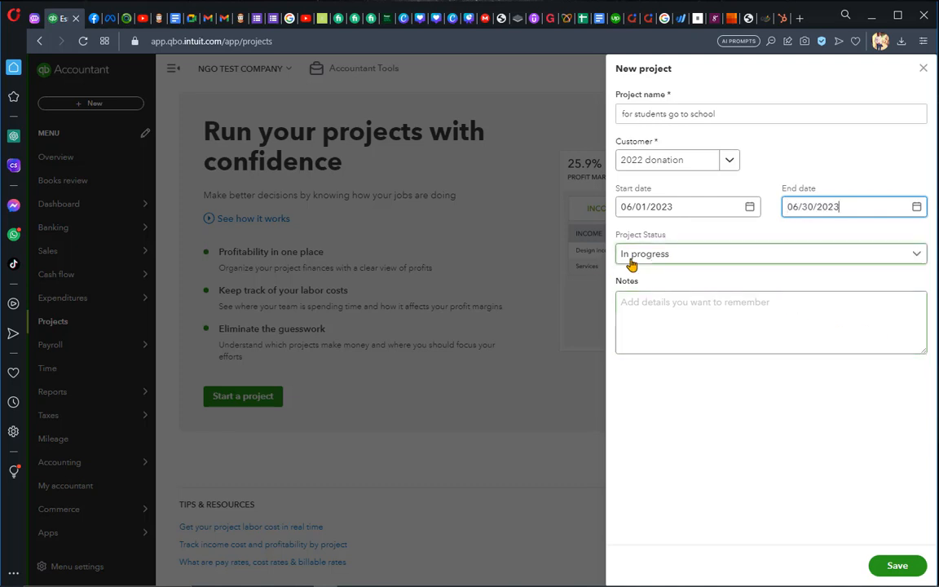
# Keep the project status as In progress, save the project without notes and dismiss the introductory tour
pyautogui.click(918, 257)
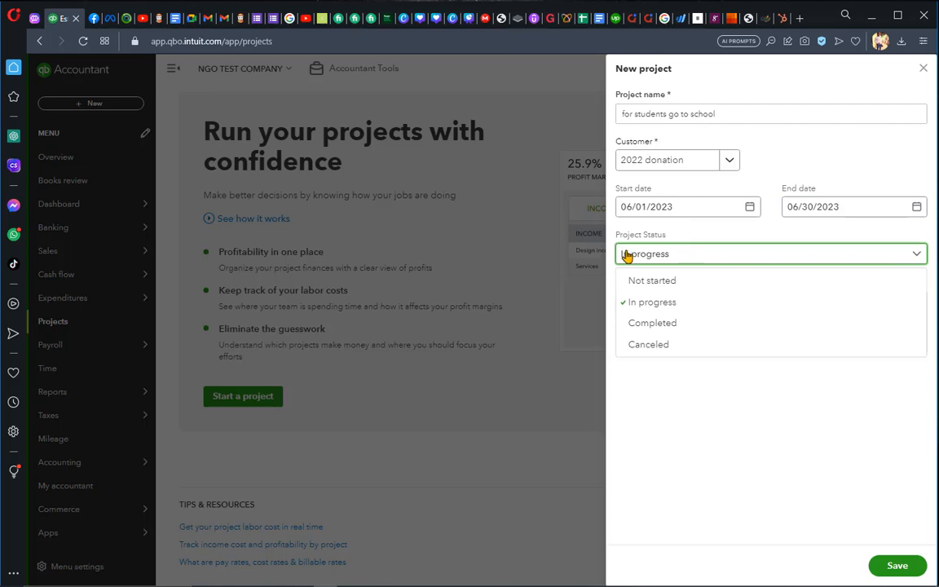
pyautogui.click(650, 302)
pyautogui.click(655, 302)
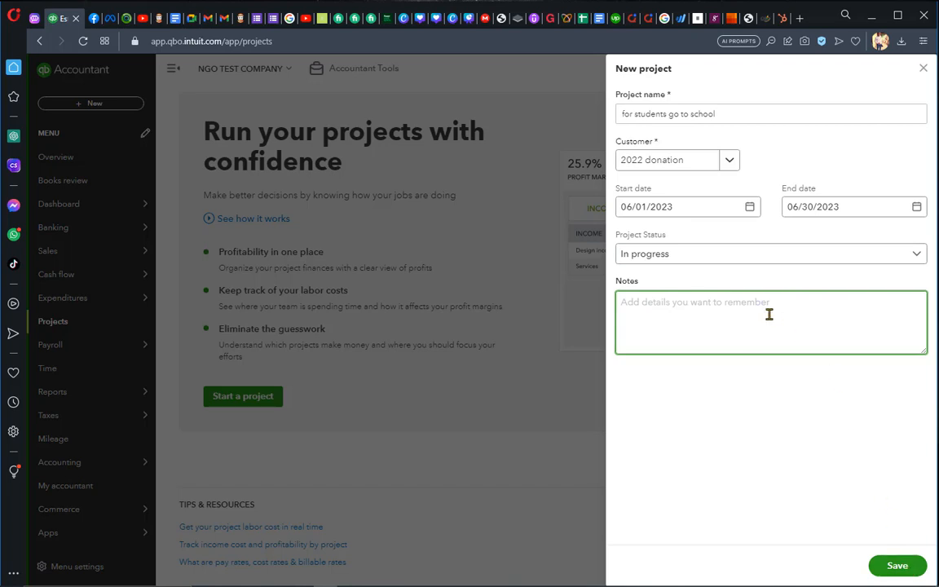
pyautogui.click(893, 565)
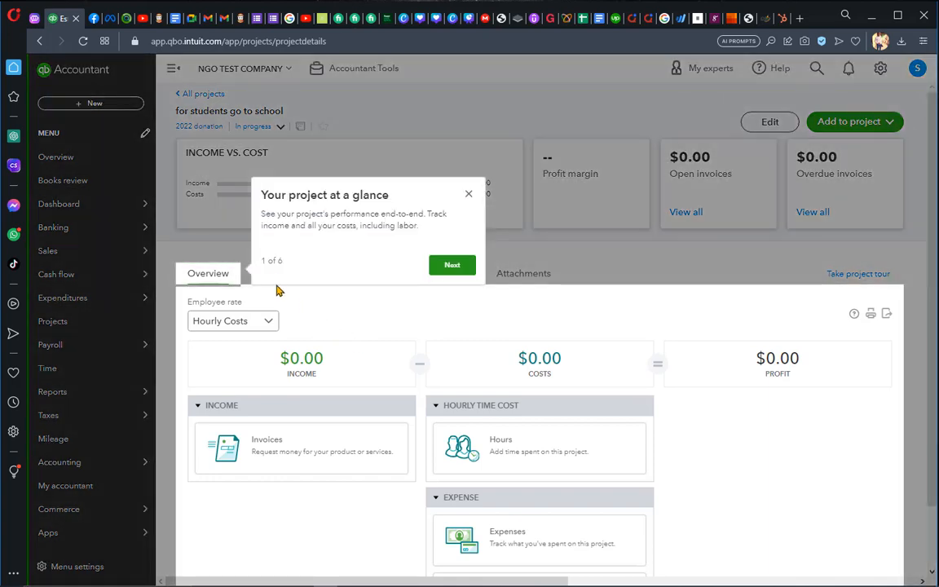
pyautogui.click(468, 194)
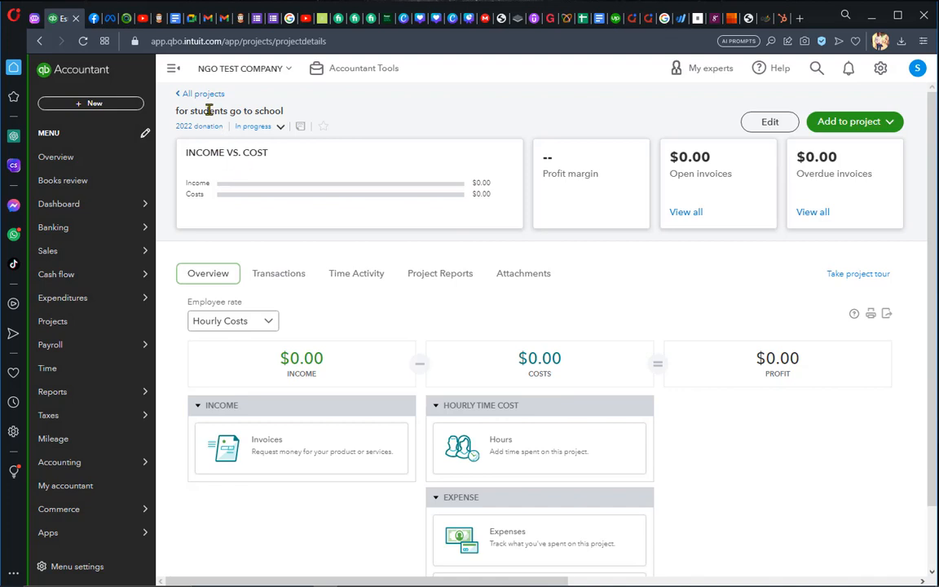
# Examine the project's name and the transaction types that can be added to it
pyautogui.moveTo(178, 110); pyautogui.dragTo(287, 112)
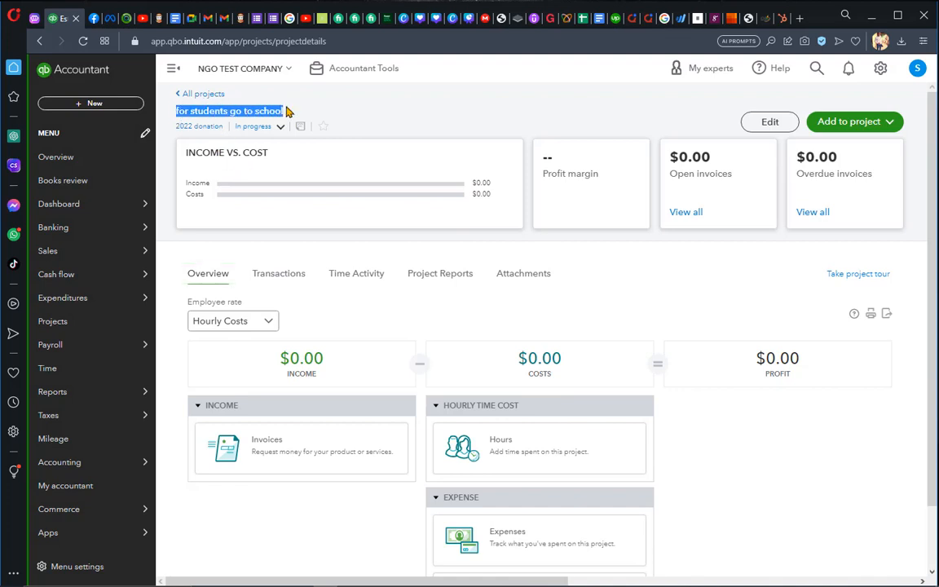
pyautogui.click(339, 220)
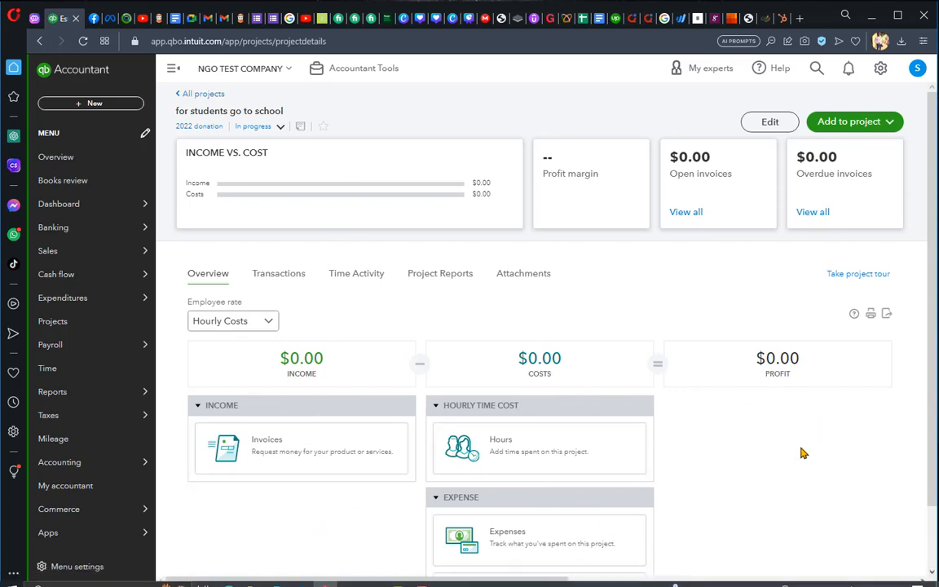
pyautogui.click(889, 124)
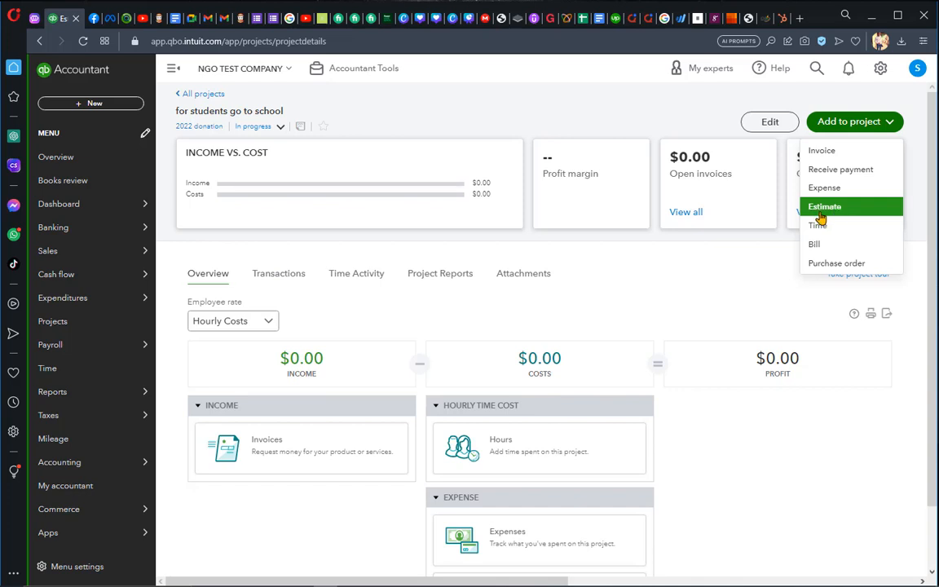
pyautogui.click(654, 292)
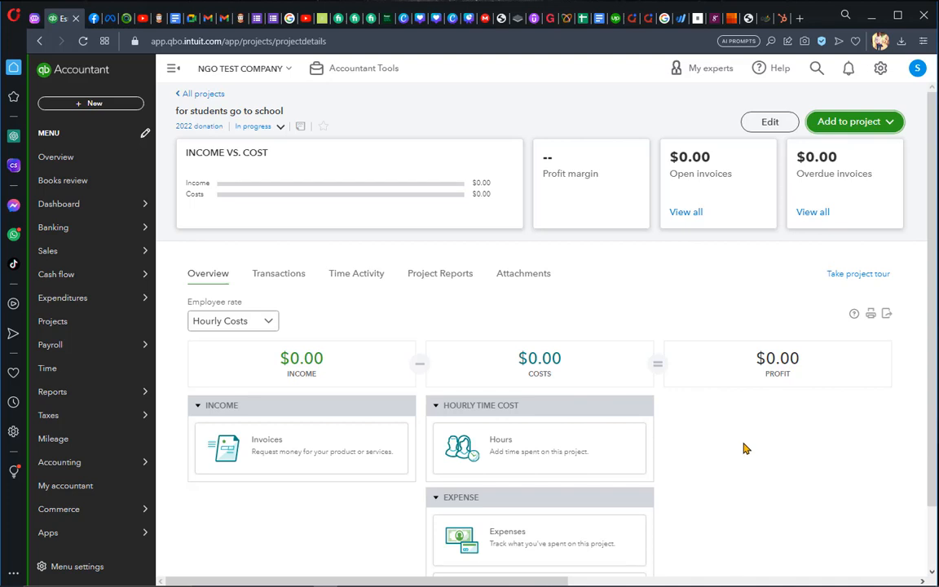
# Return to the list of all projects and view the additional ways of creating a project
pyautogui.click(189, 93)
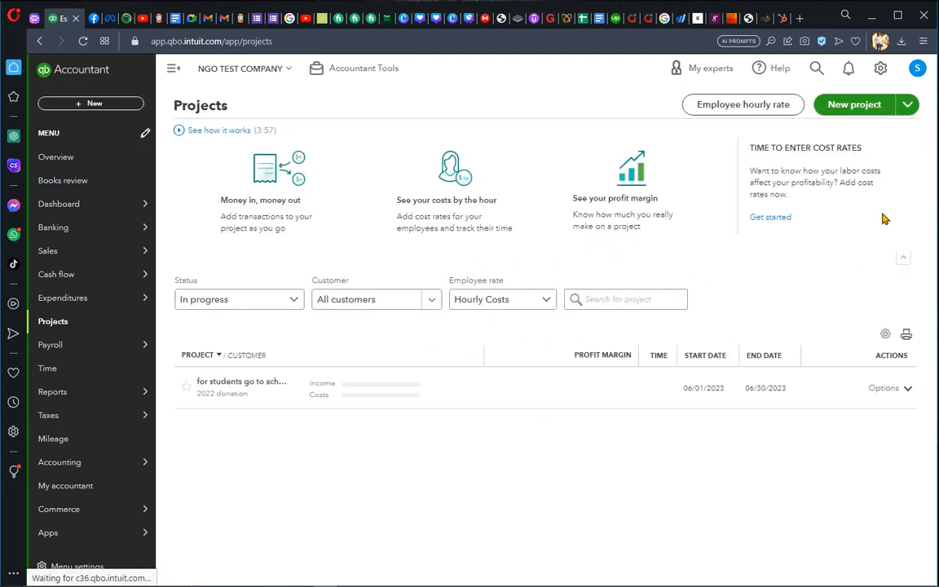
pyautogui.click(907, 108)
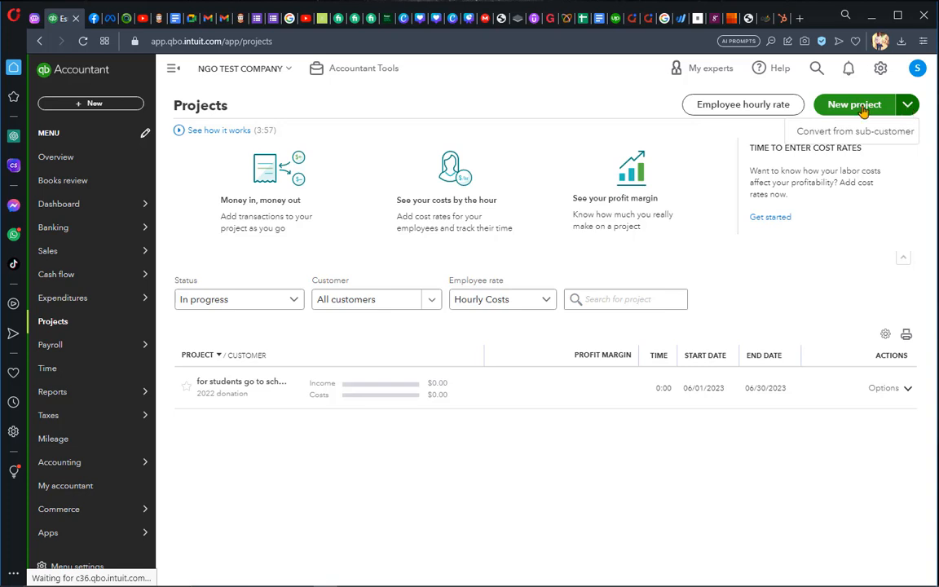
pyautogui.click(852, 279)
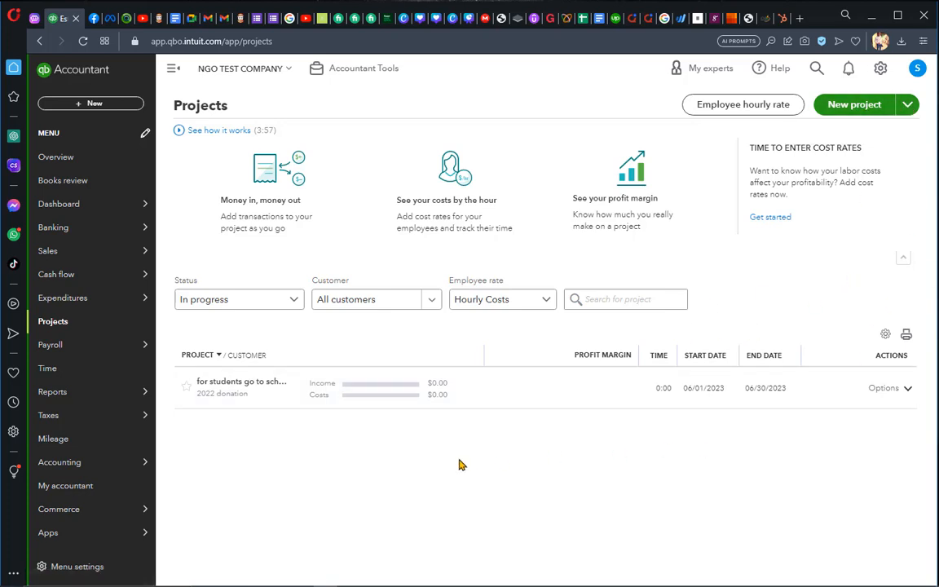